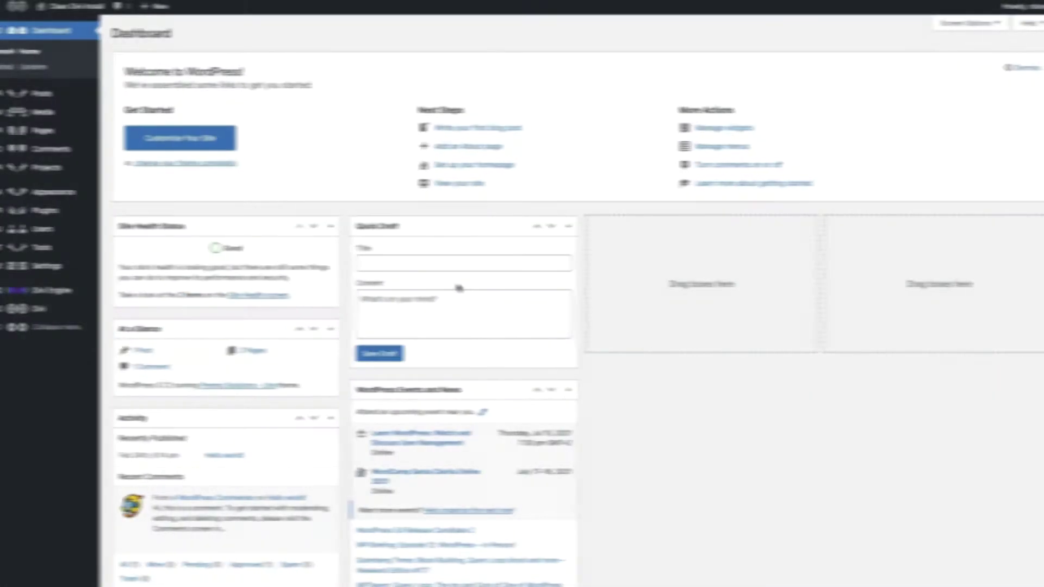
# - View the live 'Password Protect a WordPress Page' in a new tab, then return to the Pages list
pyautogui.click(32, 133)
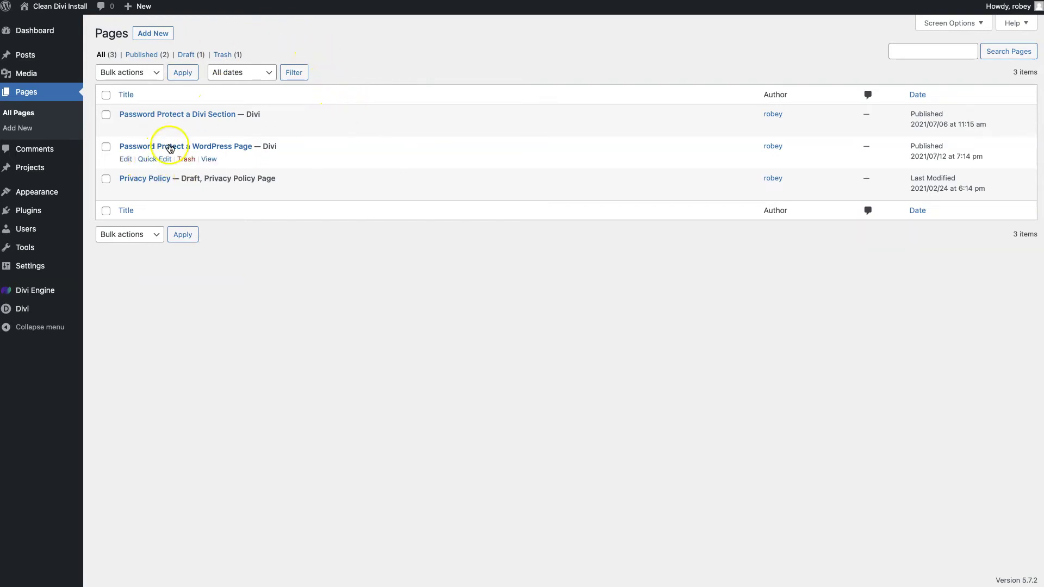
pyautogui.rightClick(209, 162)
pyautogui.click(234, 162)
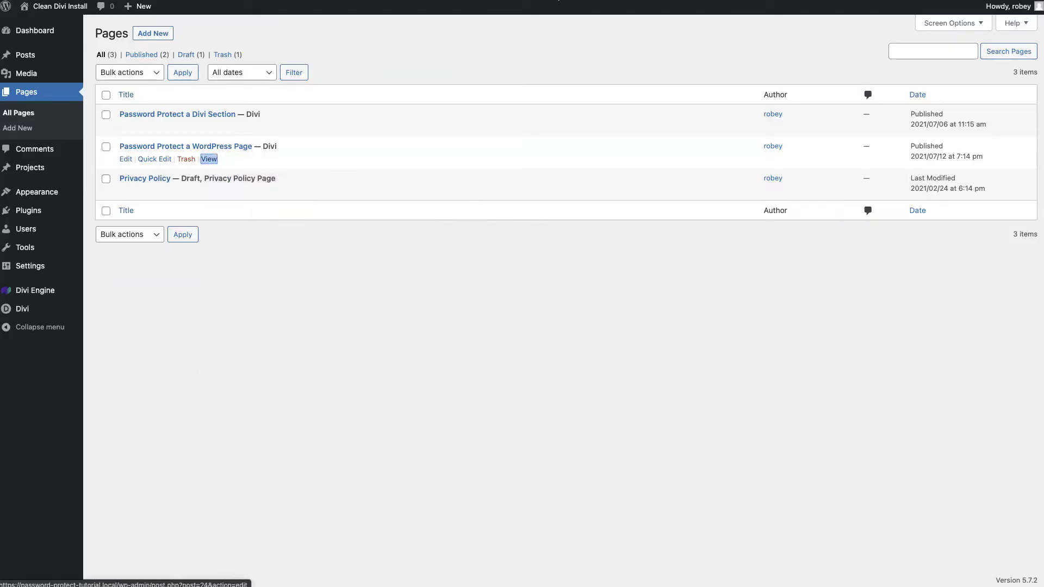
pyautogui.hotkey('ctrl', 'Tab')
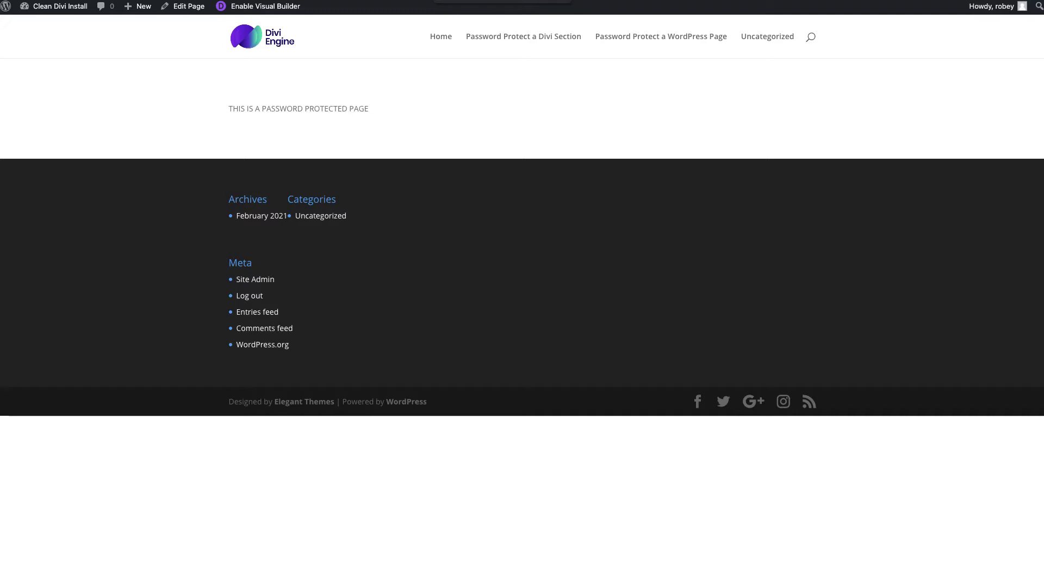
pyautogui.hotkey('alt', 'Left')
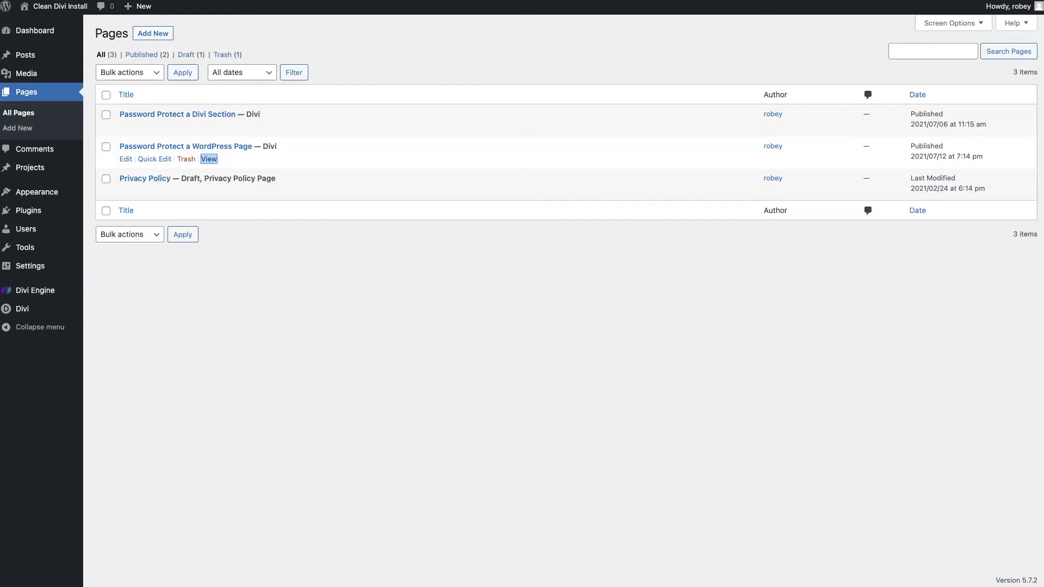
# - In the page editor, switch visibility to Password protected and fill in the suggested password
pyautogui.click(125, 159)
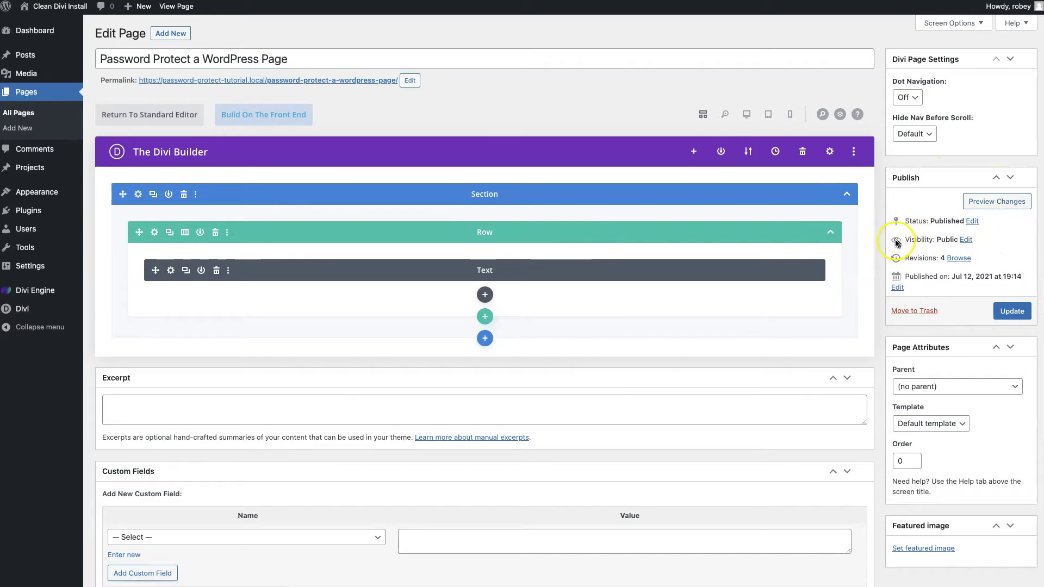
pyautogui.click(965, 240)
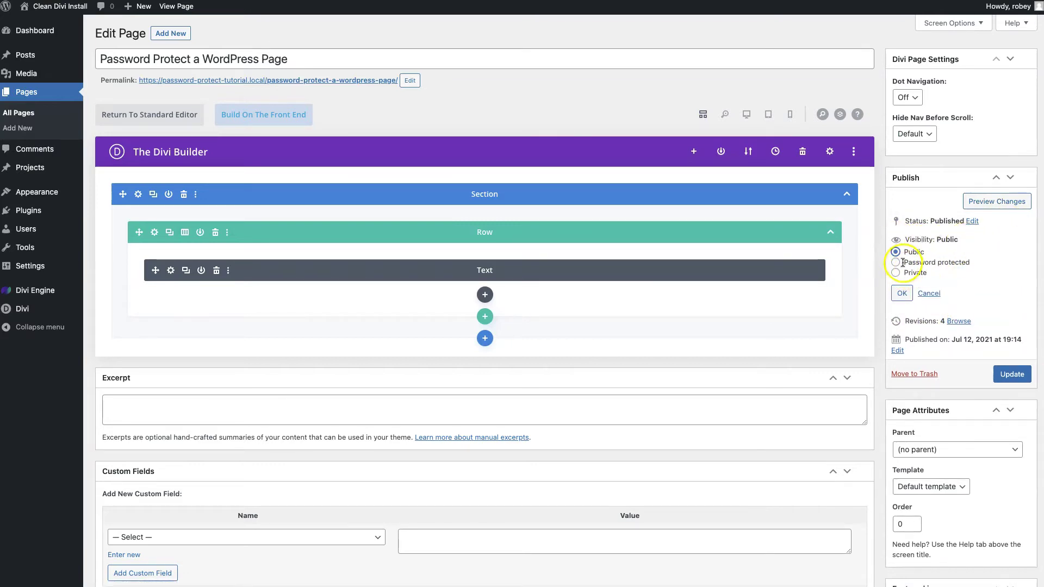
pyautogui.click(931, 263)
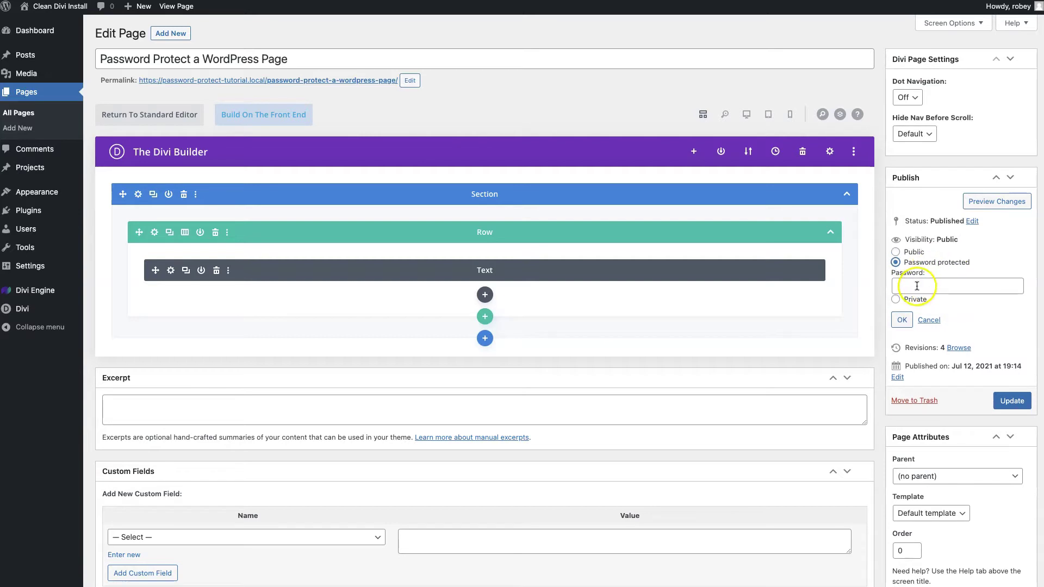
pyautogui.click(916, 286)
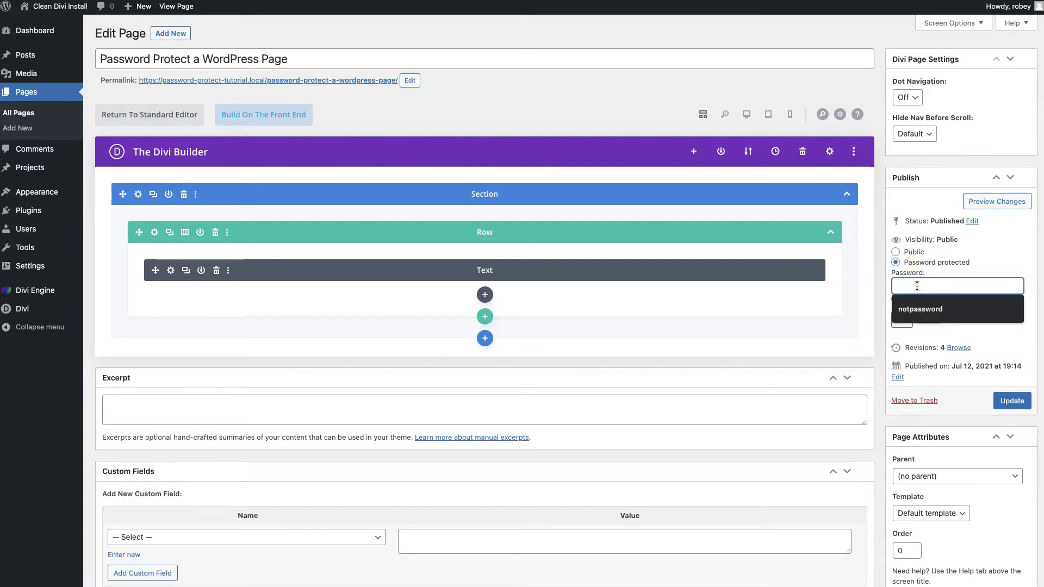
pyautogui.click(934, 309)
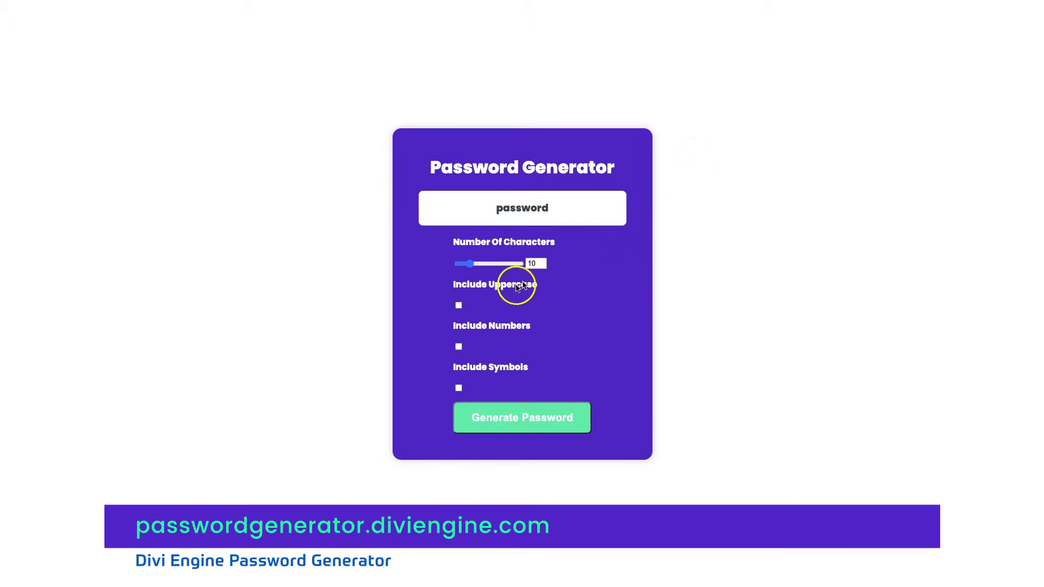
# - Generate a 12-character password with uppercase letters, numbers and symbols, and select it
pyautogui.click(542, 266)
pyautogui.click(542, 261)
pyautogui.click(542, 261)
pyautogui.click(542, 261)
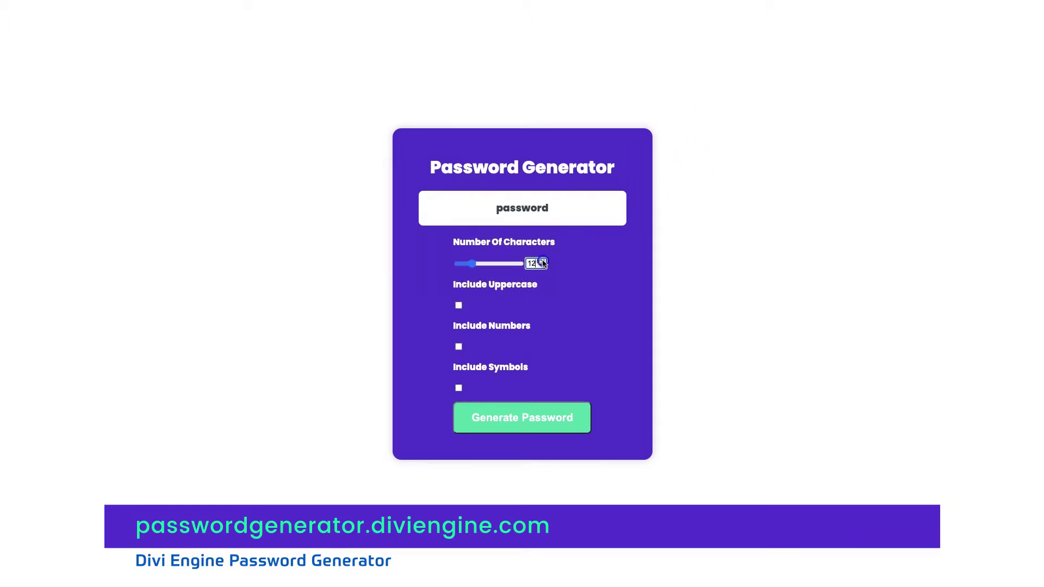
pyautogui.click(467, 306)
pyautogui.click(458, 305)
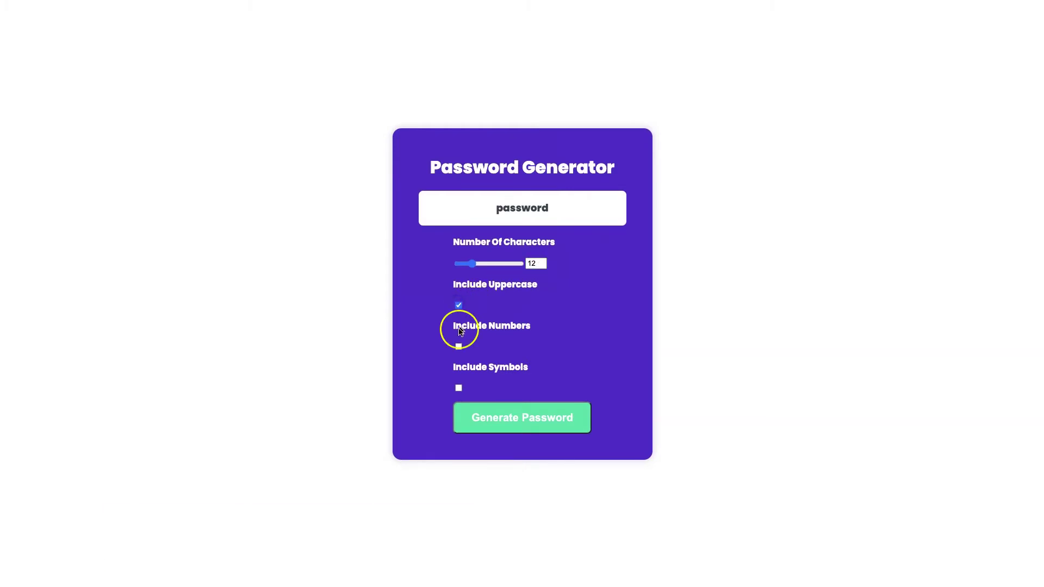
pyautogui.click(458, 347)
pyautogui.click(458, 387)
pyautogui.click(510, 416)
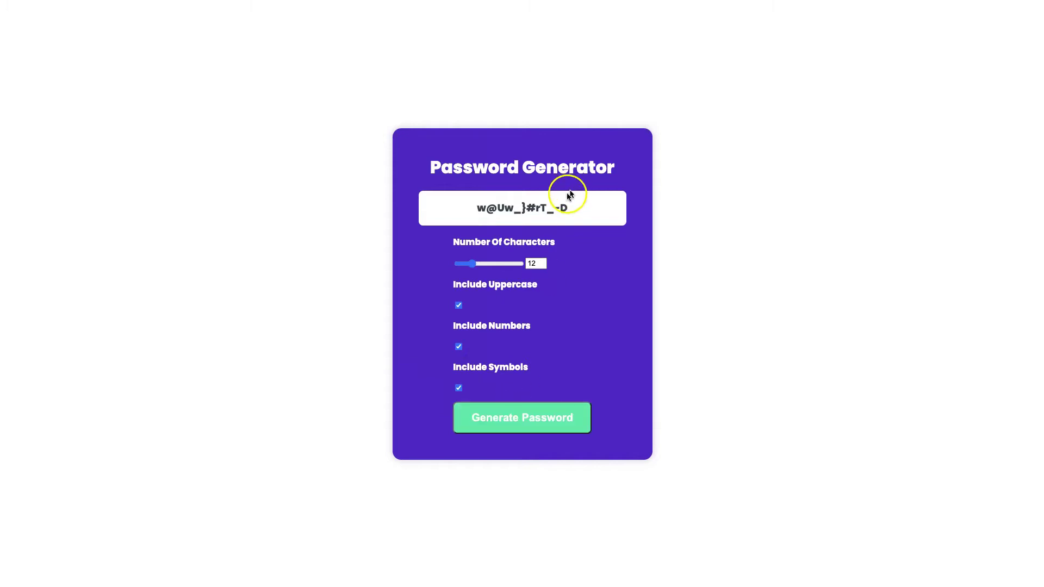
pyautogui.click(543, 209)
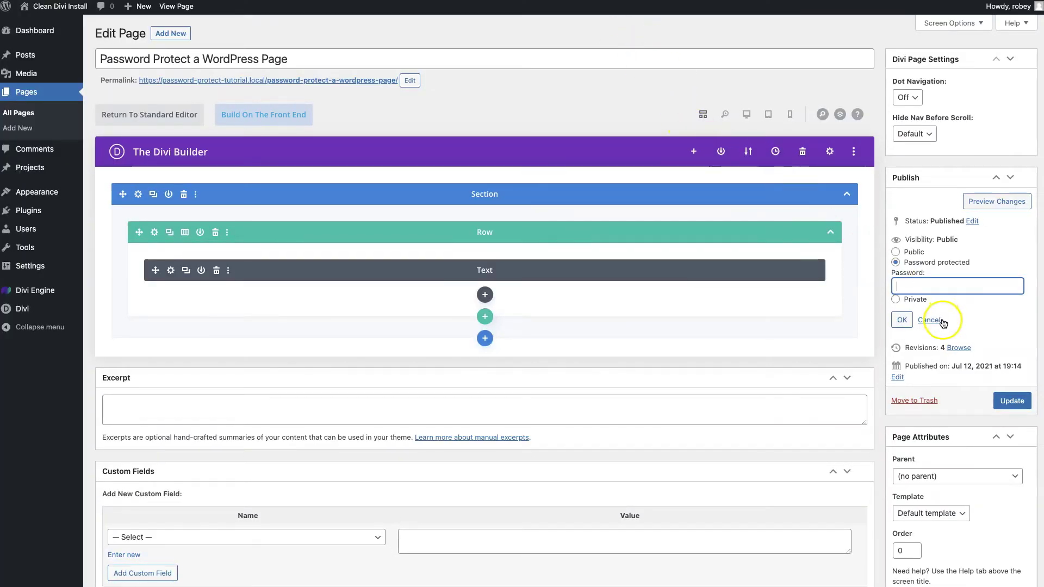
# - Paste the generated password into the page's Password field, confirm it, and update the page
pyautogui.click(934, 287)
pyautogui.hotkey('ctrl', 'v')
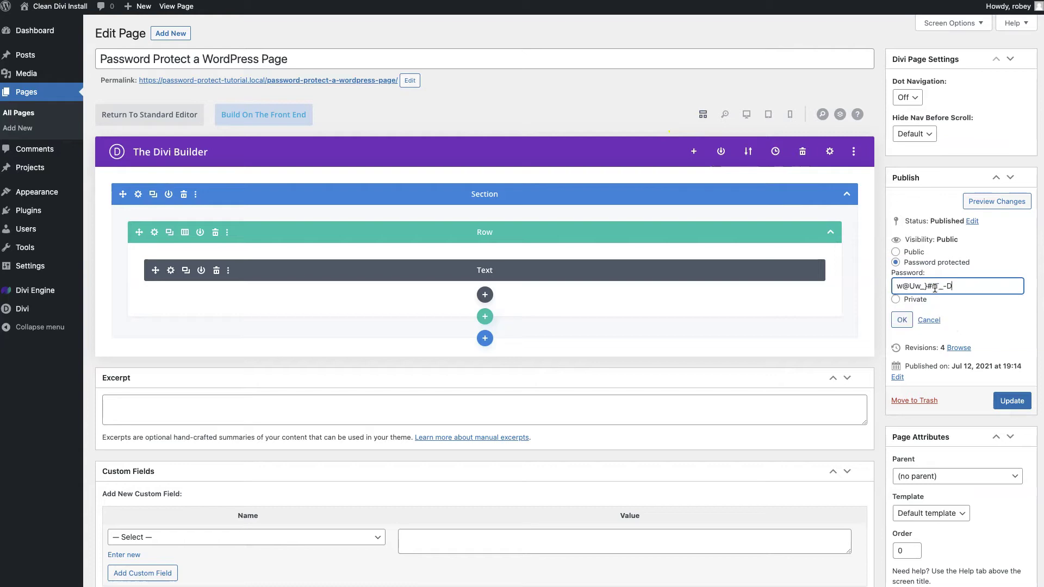
pyautogui.click(902, 321)
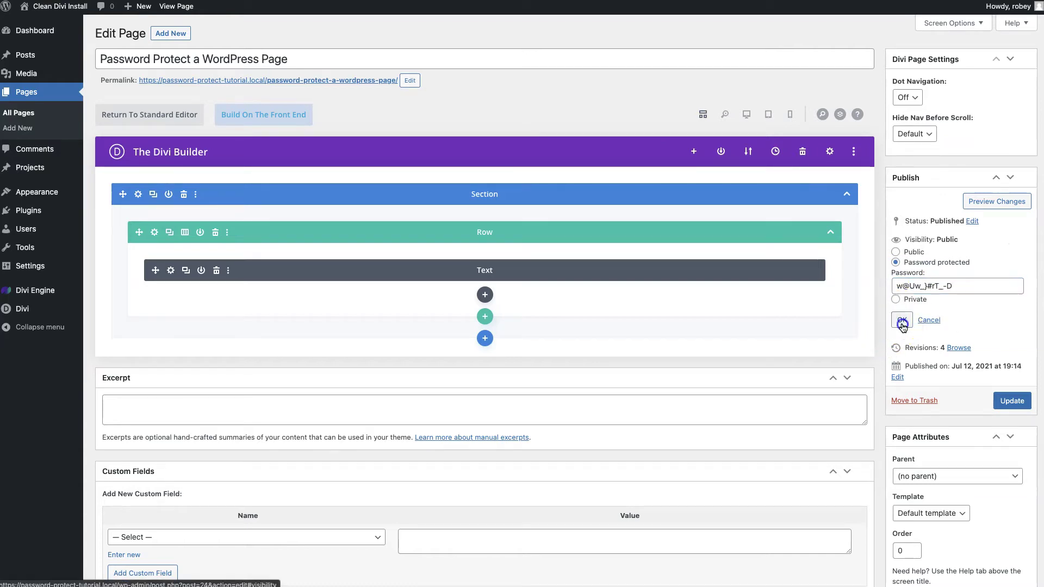
pyautogui.click(1003, 312)
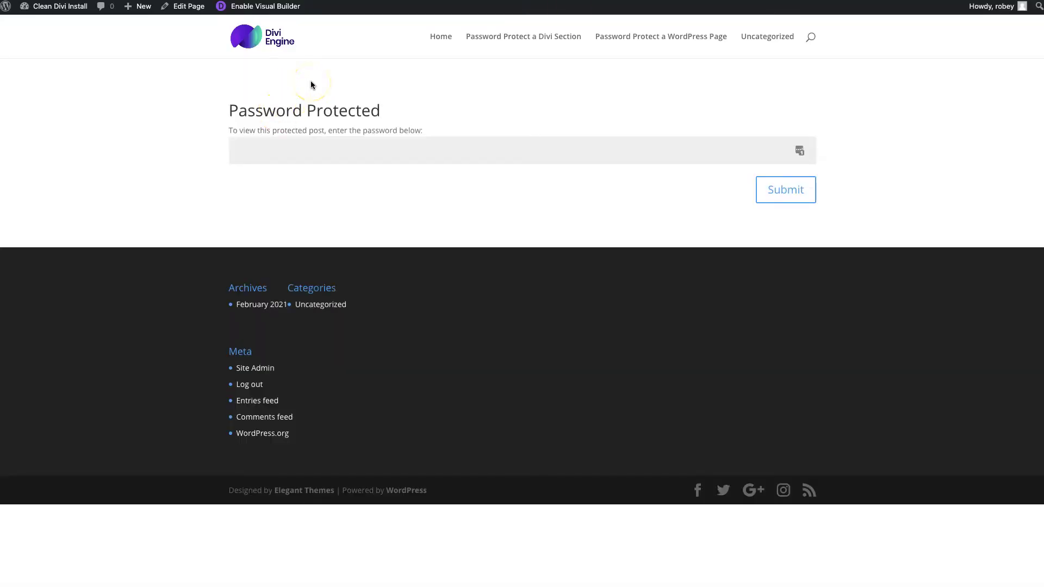
# - Unlock the live page by submitting the pasted password, then dismiss the password-manager prompt
pyautogui.click(297, 150)
pyautogui.press('super+v')
pyautogui.click(767, 200)
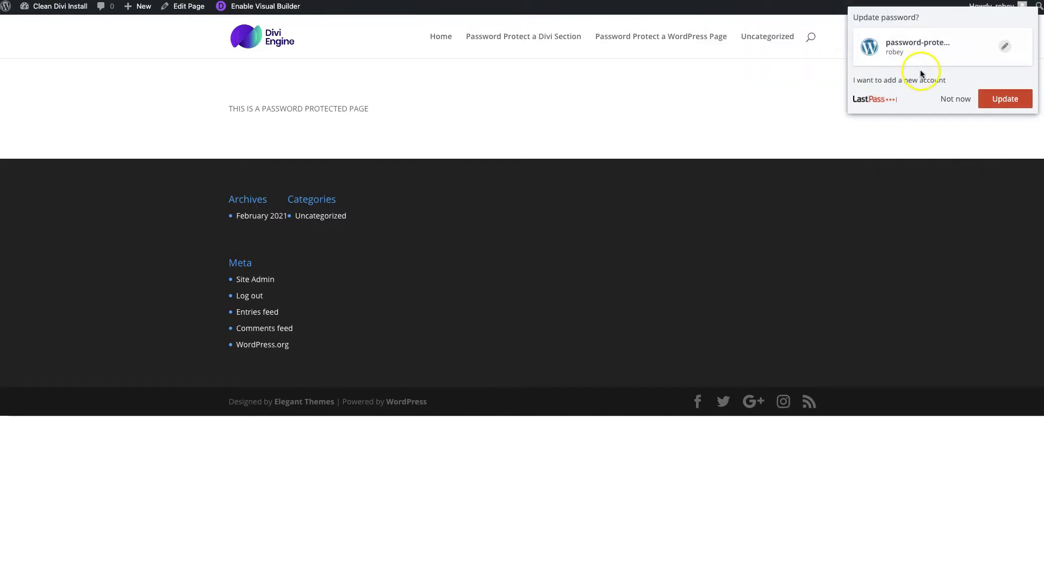
pyautogui.click(944, 100)
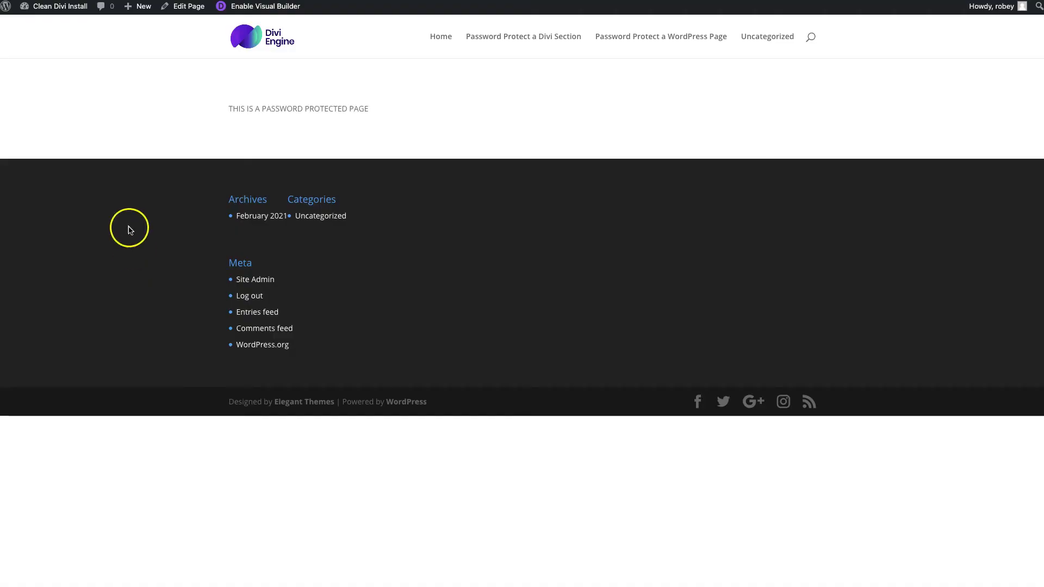
# - Visit the site's home page with the Hello world! post, then return to the admin Dashboard
pyautogui.click(272, 33)
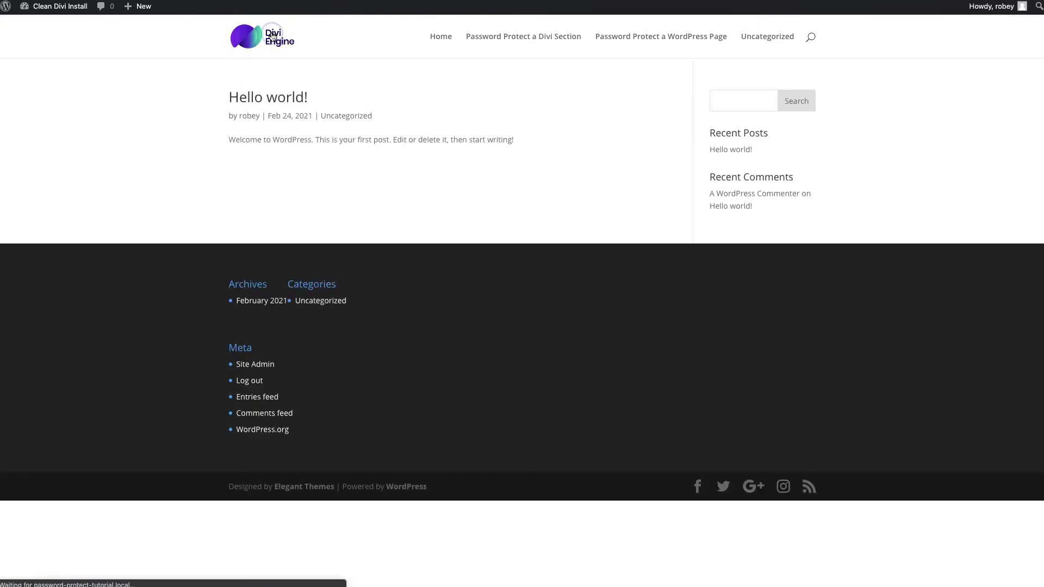
pyautogui.click(302, 32)
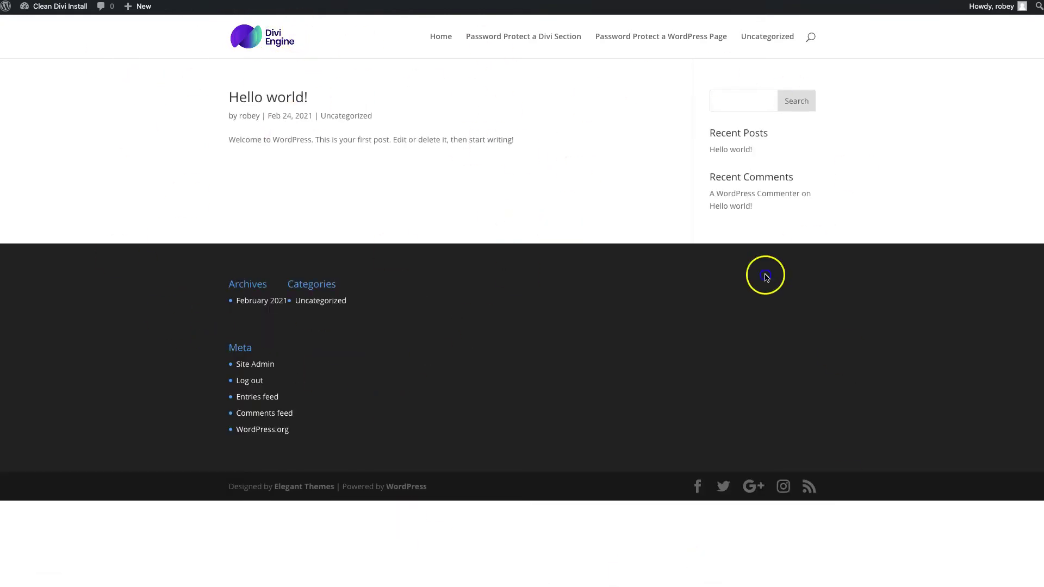
pyautogui.click(363, 217)
pyautogui.click(362, 243)
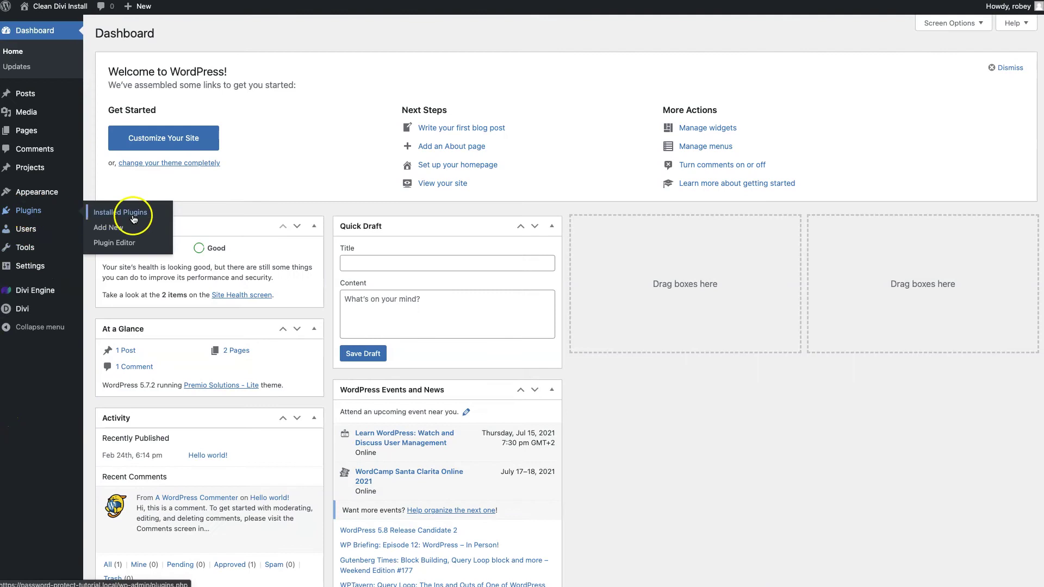
# - Search the Add Plugins directory for 'password protected'
pyautogui.click(125, 227)
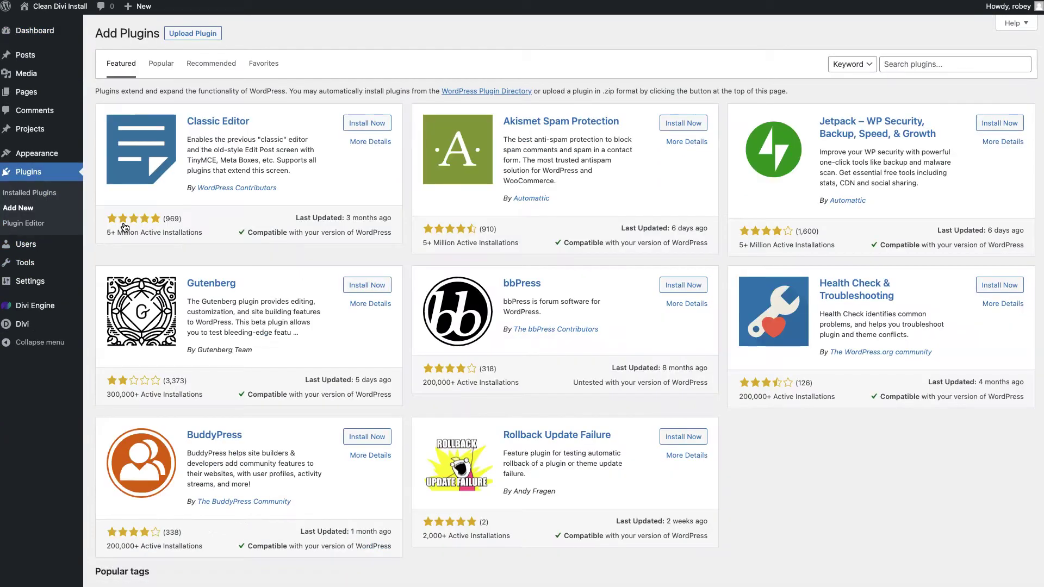
pyautogui.click(936, 62)
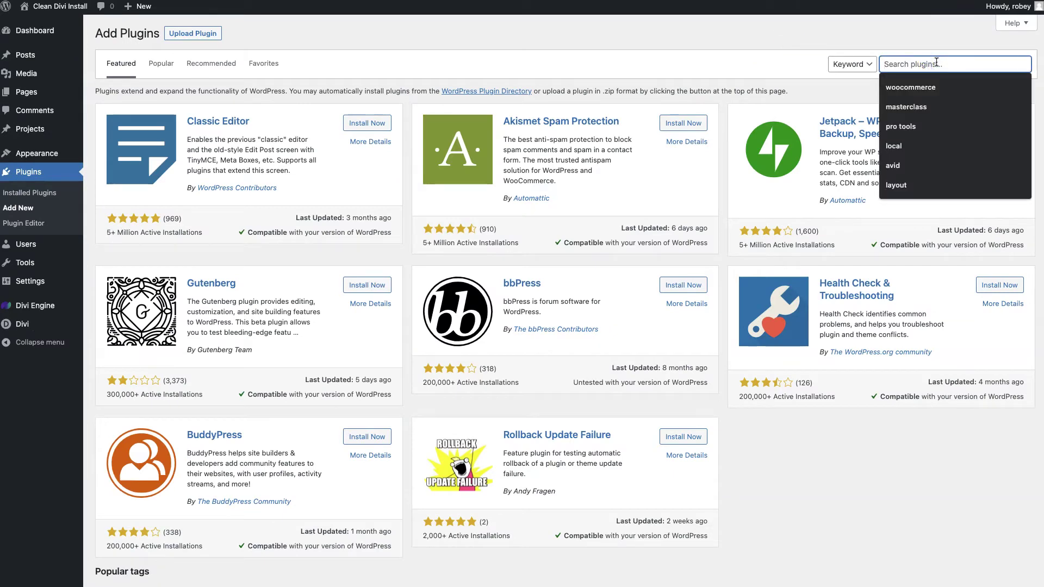
pyautogui.write('password prot')
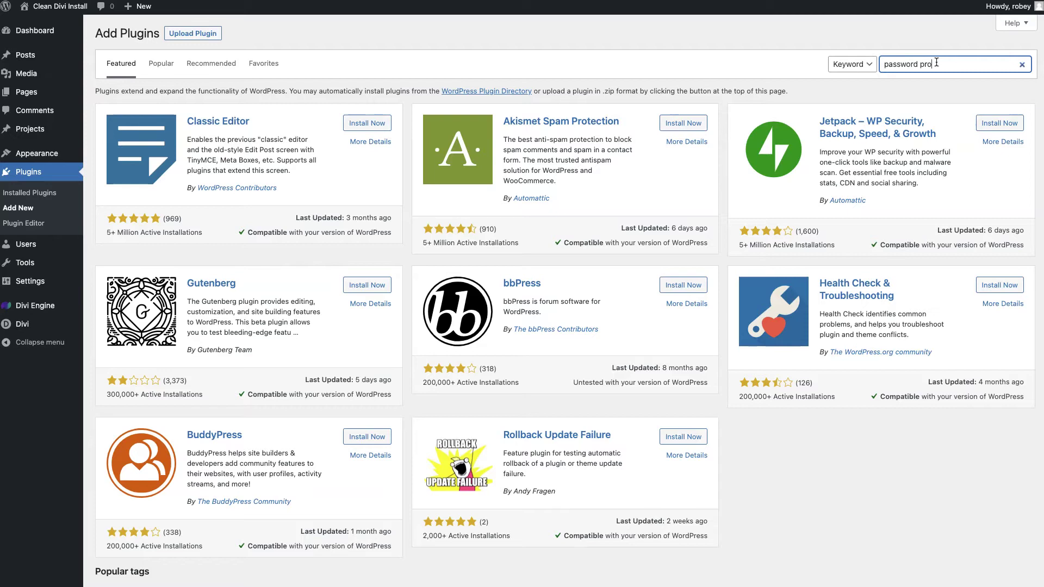
pyautogui.write('ected')
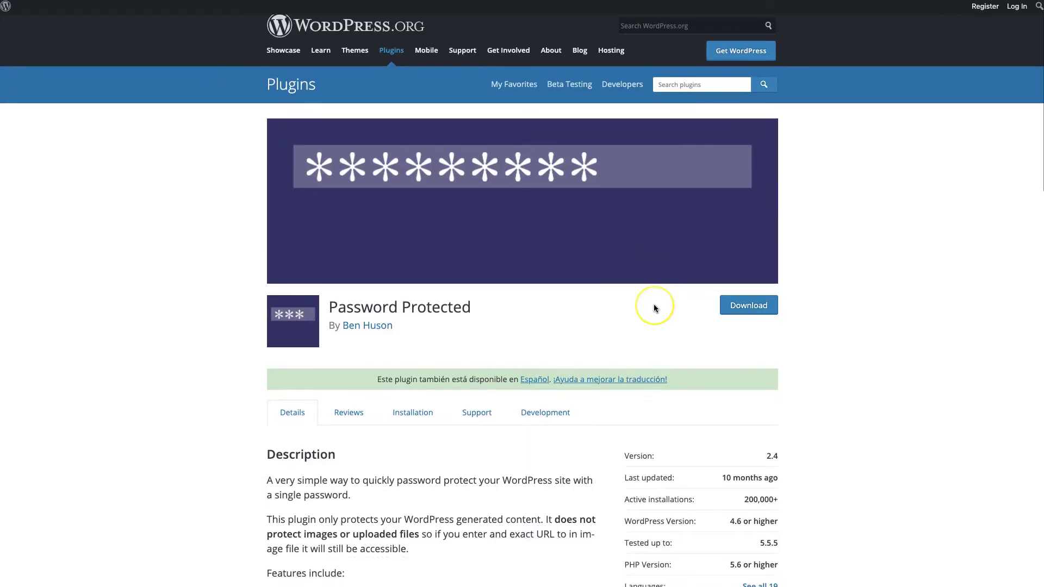
pyautogui.scroll(-15, 655, 308)
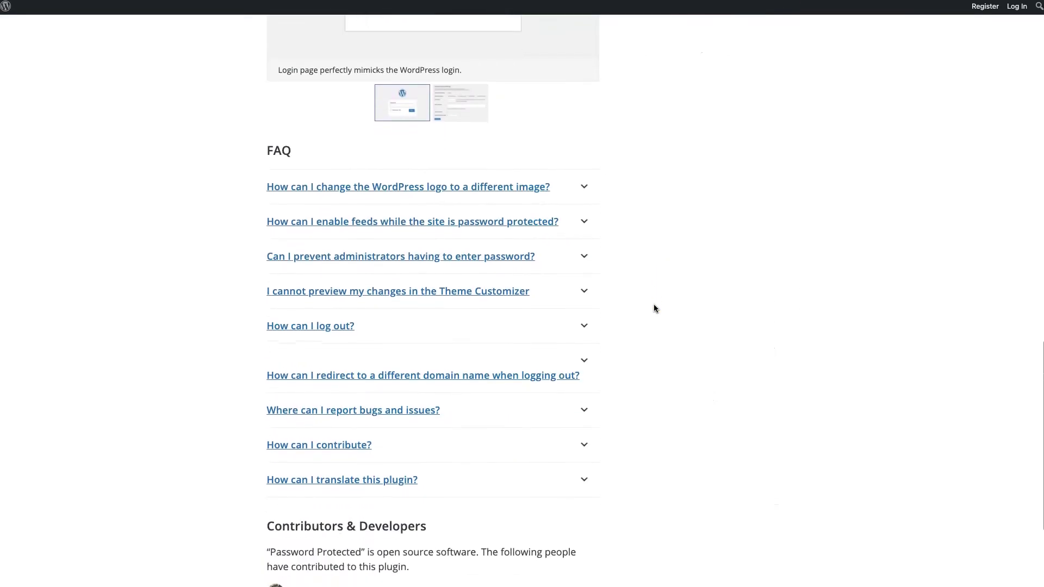
pyautogui.scroll(15, 655, 308)
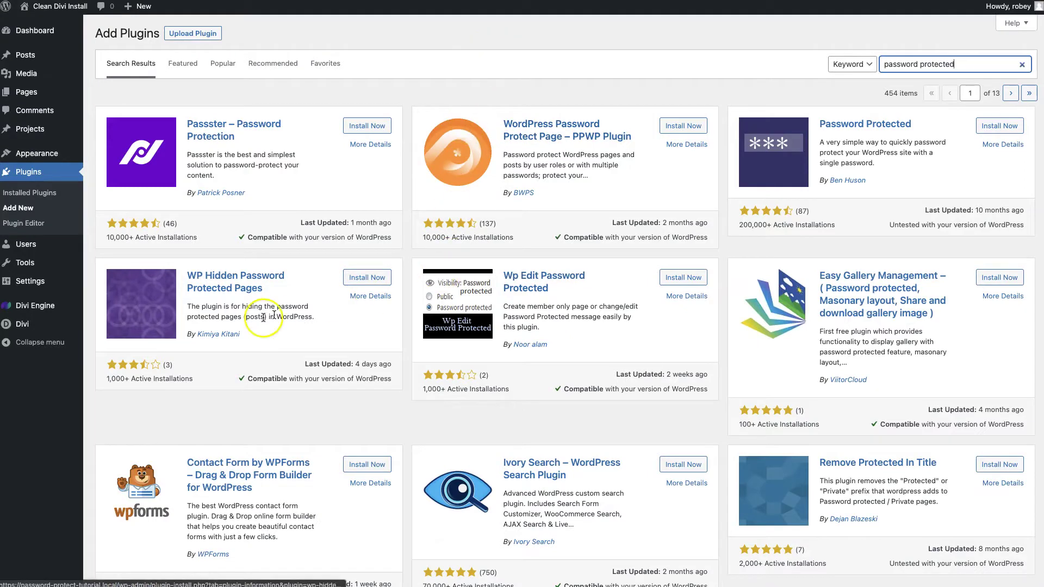
# - Install and activate the Password Protected plugin from the search results
pyautogui.scroll(-3, 364, 370)
pyautogui.scroll(-10, 365, 371)
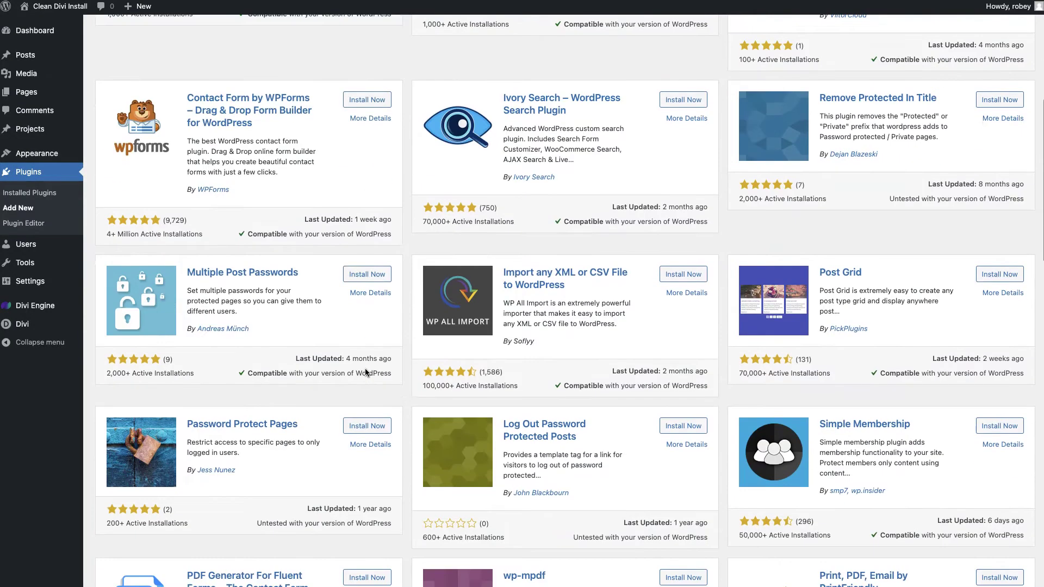
pyautogui.scroll(-10, 364, 372)
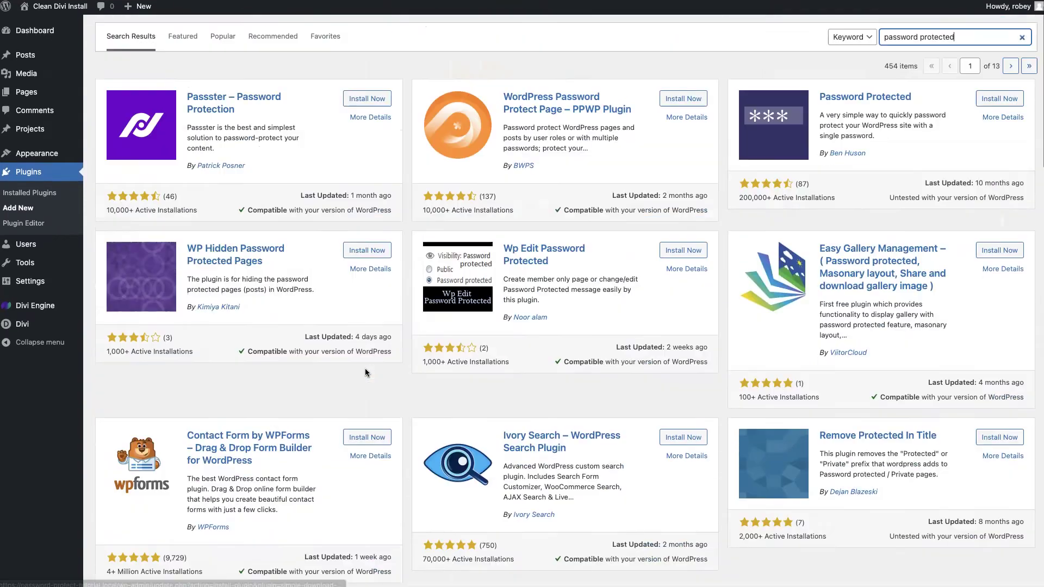
pyautogui.click(1009, 95)
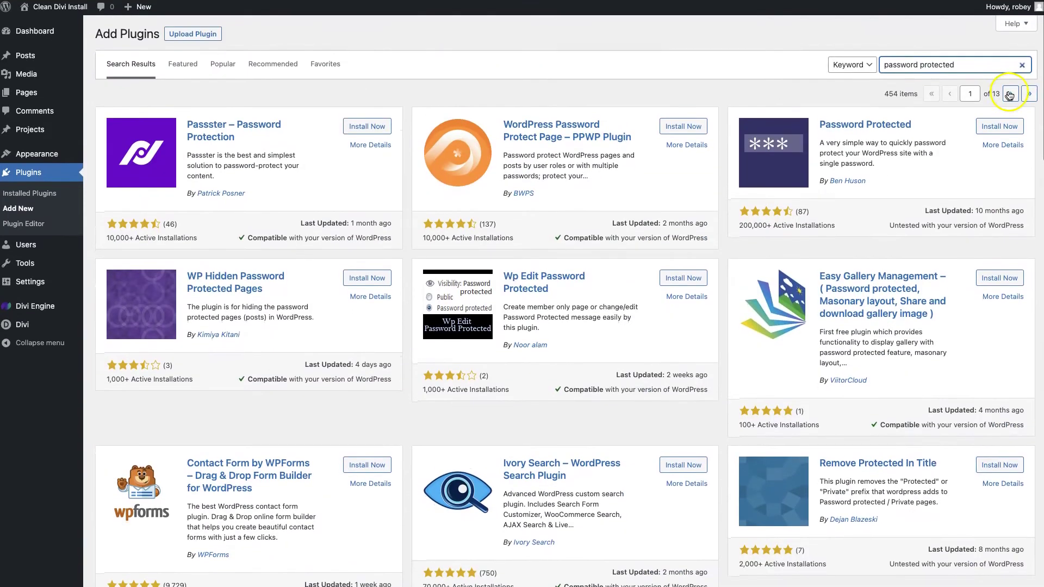
pyautogui.click(999, 126)
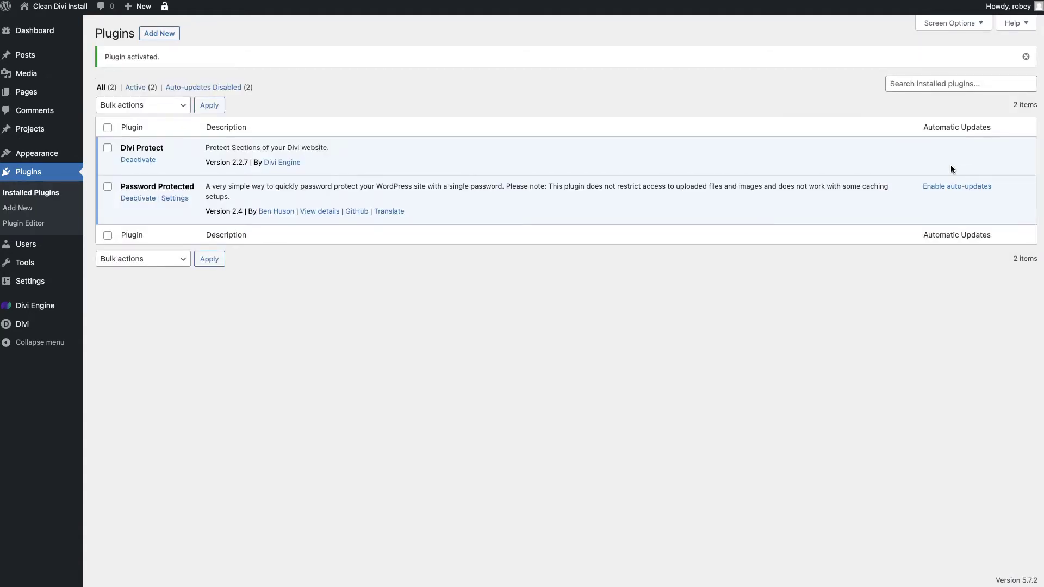
pyautogui.click(599, 277)
pyautogui.click(36, 287)
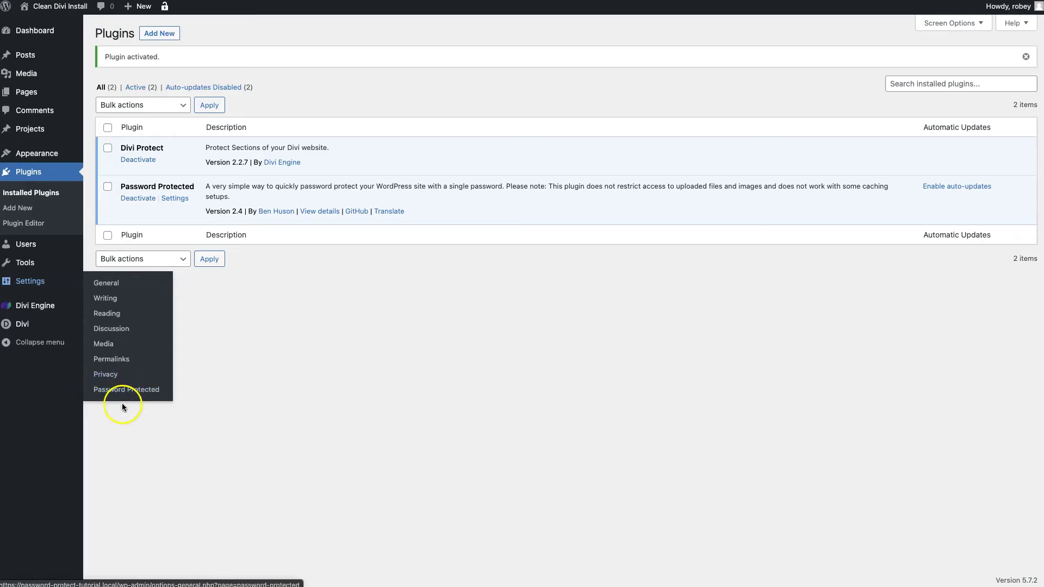
# - Enable Password Protected site-wide and paste the new password into both password fields
pyautogui.click(122, 402)
pyautogui.click(16, 288)
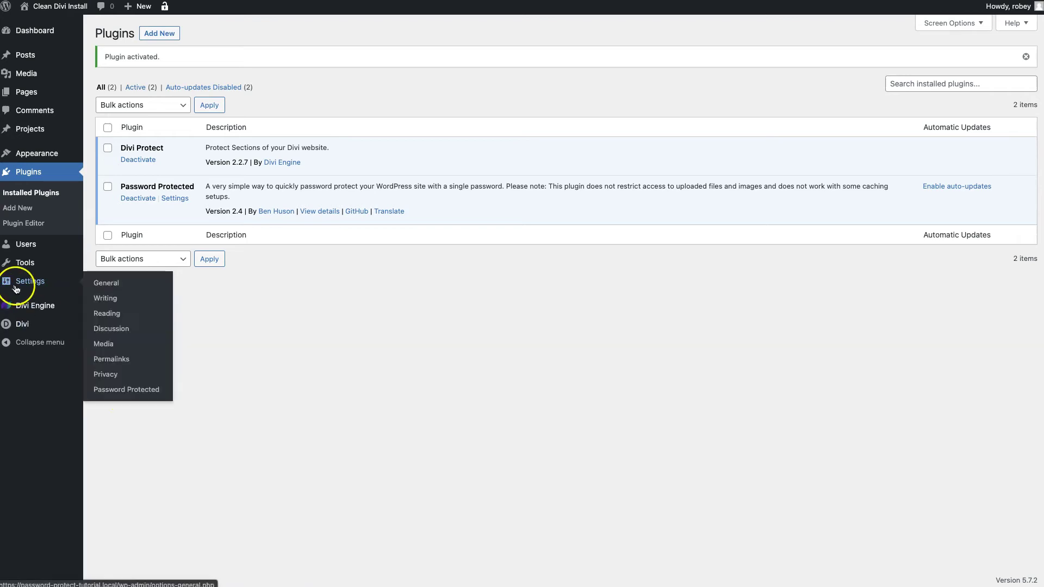
pyautogui.click(114, 390)
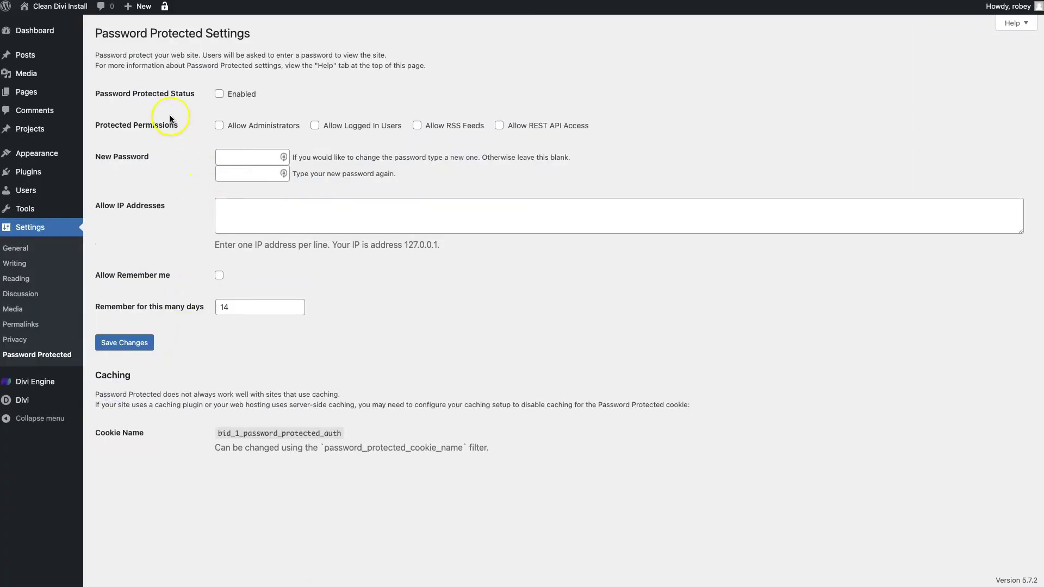
pyautogui.click(220, 94)
pyautogui.click(245, 152)
pyautogui.press('super+v')
pyautogui.click(243, 172)
pyautogui.press('super+v')
# - Save the protection settings, log in to the protected site with the password, then return to the admin
pyautogui.click(115, 344)
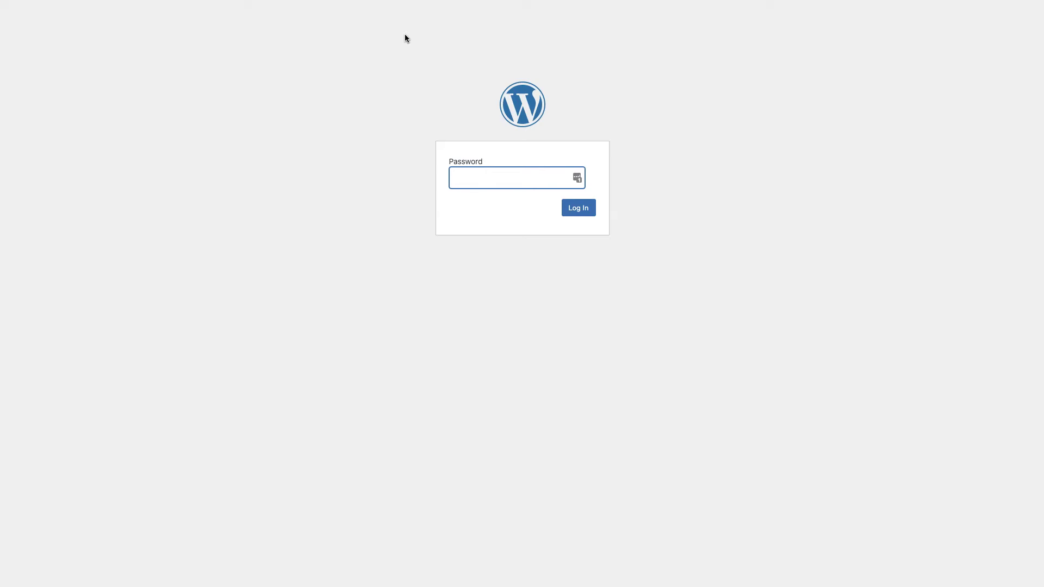
pyautogui.click(487, 174)
pyautogui.press('super+v')
pyautogui.click(576, 212)
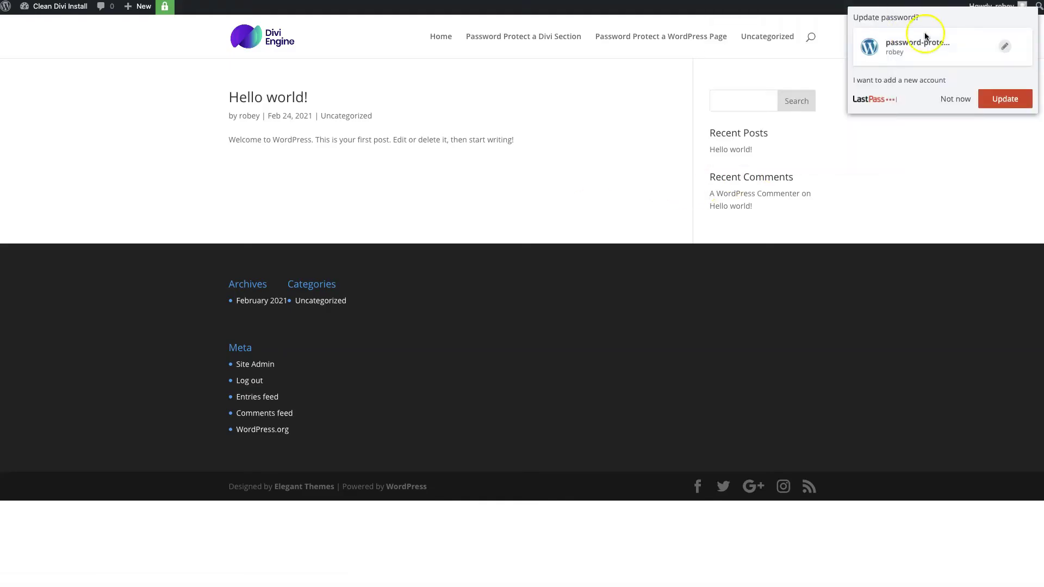
pyautogui.click(946, 100)
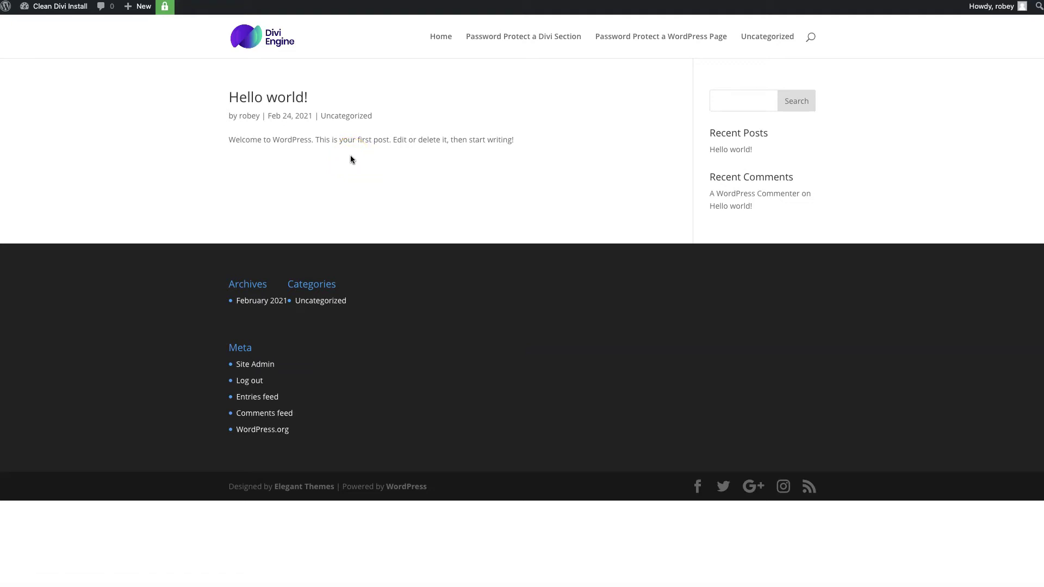
pyautogui.click(105, 26)
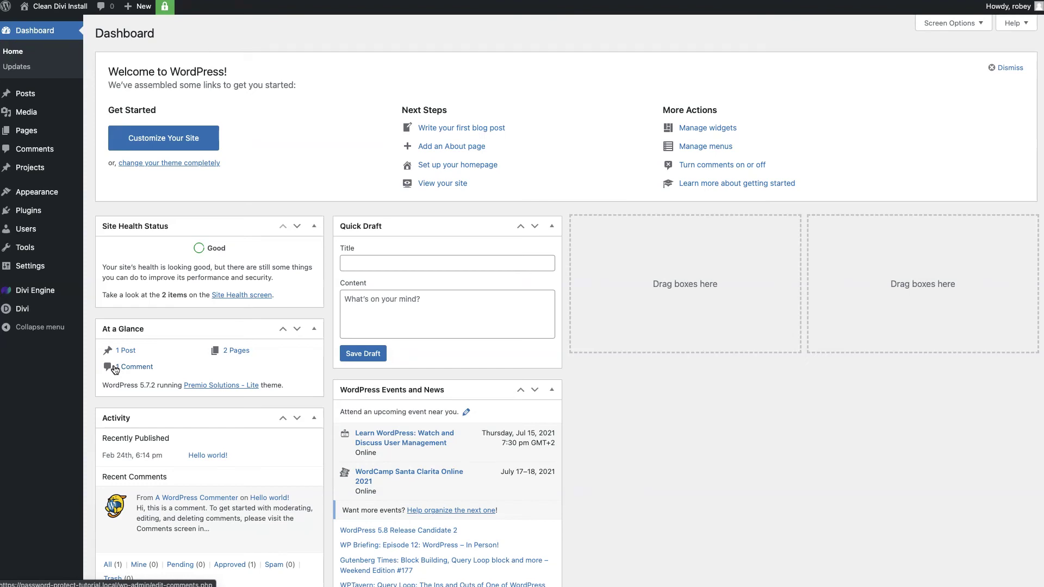
# - Check the Plugins list and the Divi Engine welcome page, then return to Pages
pyautogui.moveTo(73, 286)
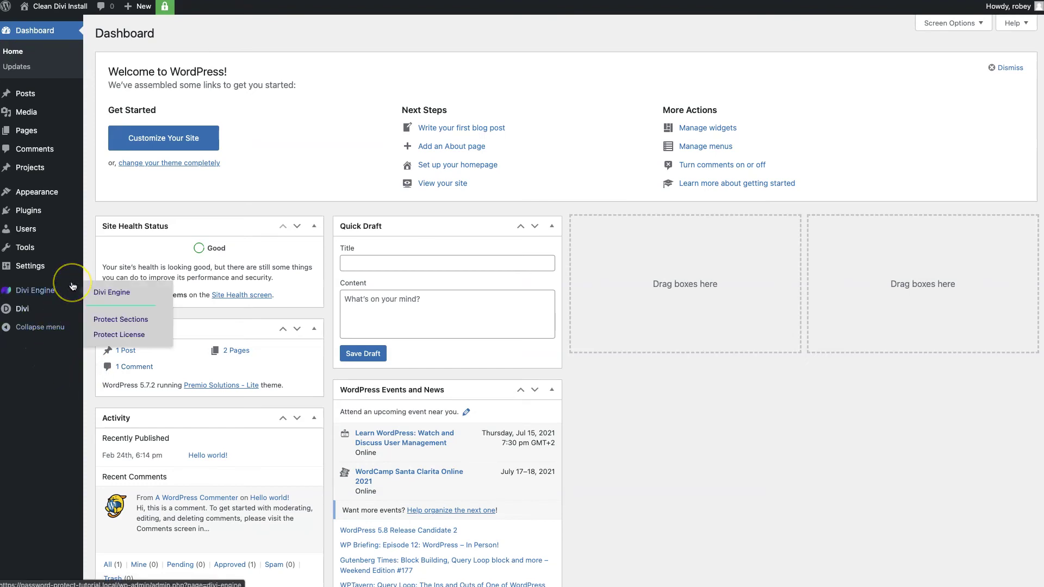
pyautogui.click(31, 217)
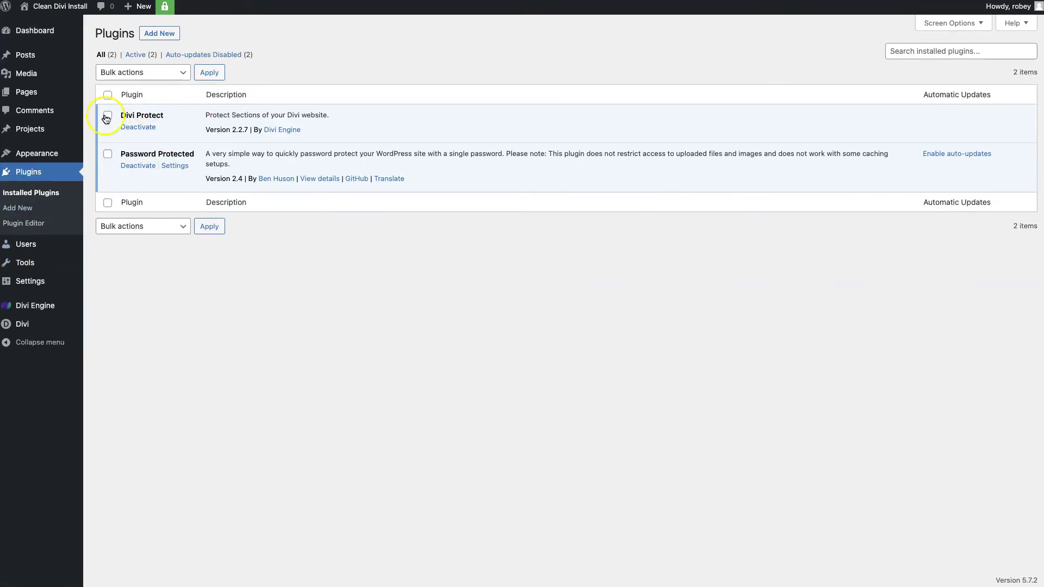
pyautogui.click(33, 306)
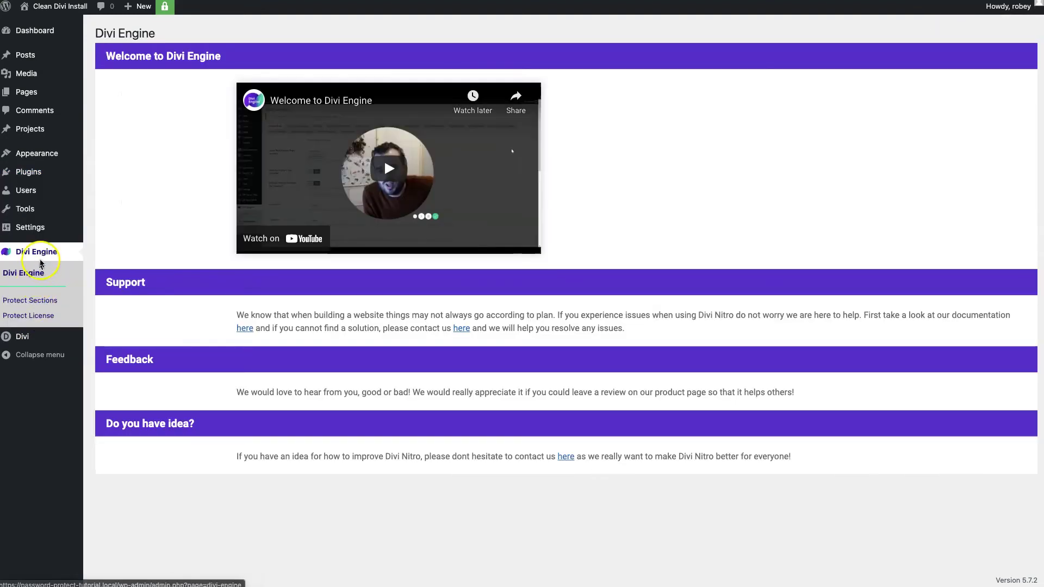
pyautogui.click(258, 241)
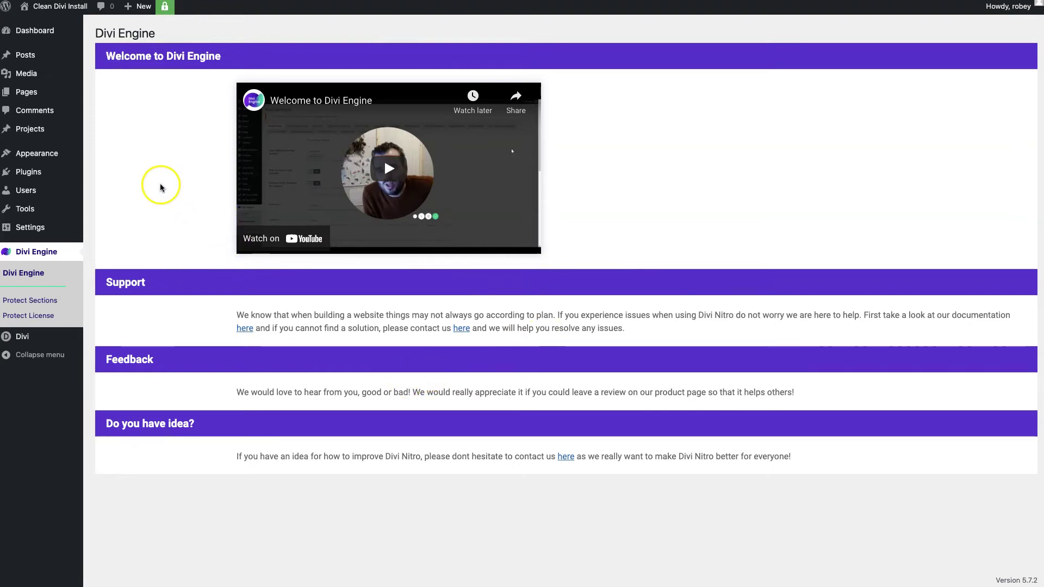
pyautogui.click(38, 93)
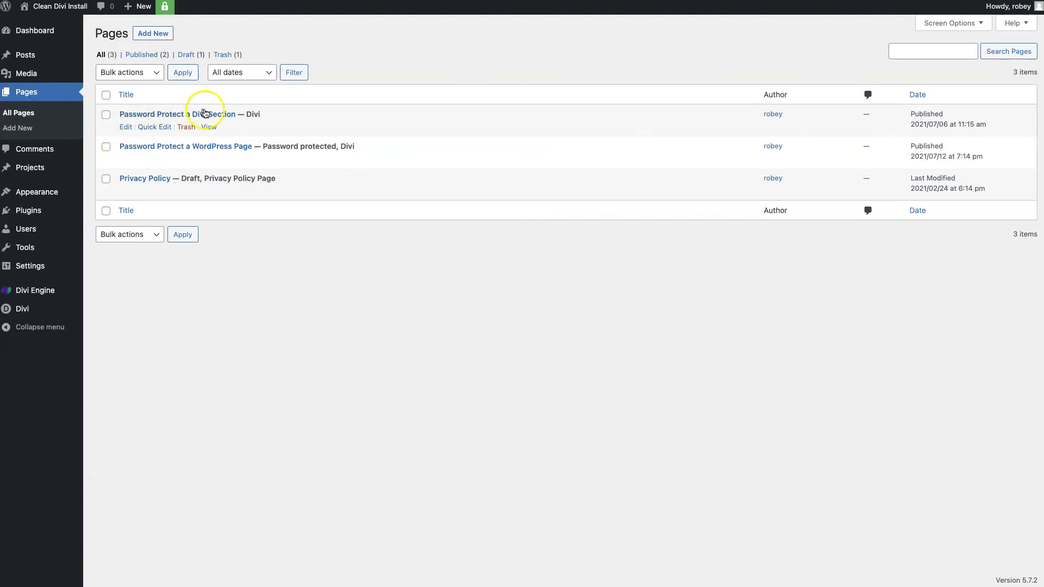
# - Edit the 'Password Protect a Divi Section' page and preview its layout in desktop, then wireframe view
pyautogui.click(130, 125)
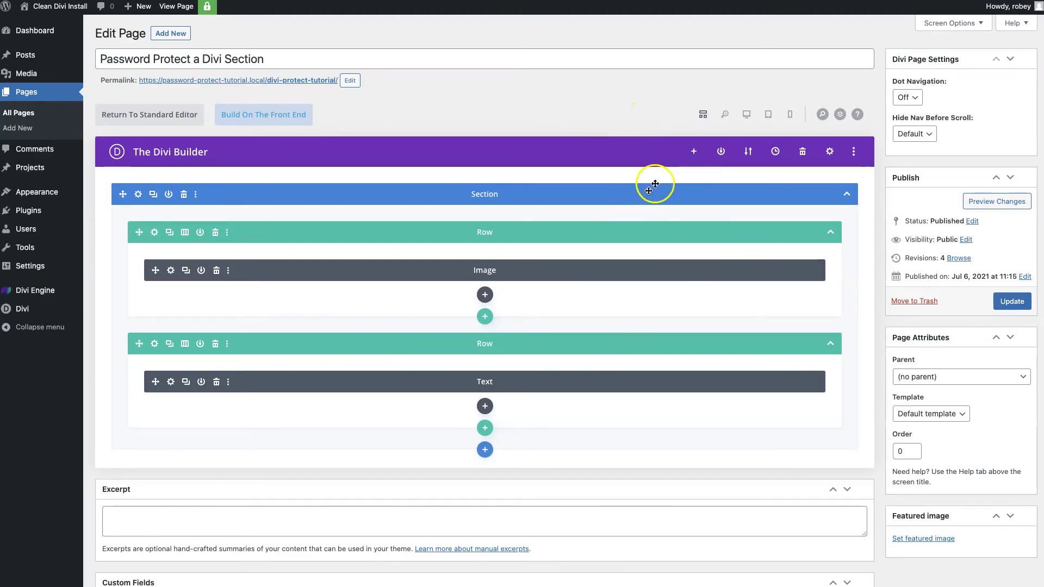
pyautogui.click(746, 116)
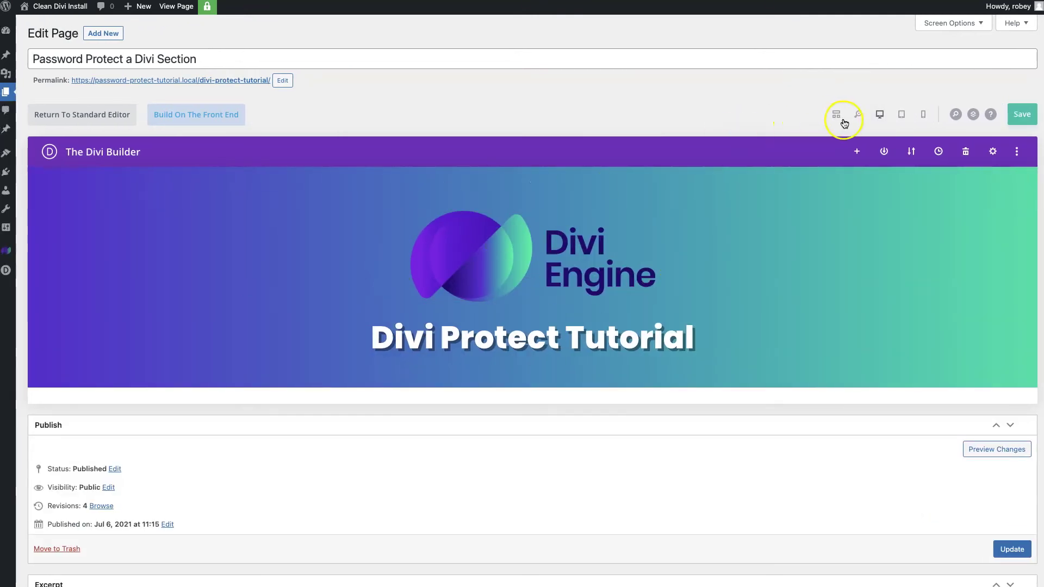
pyautogui.click(836, 114)
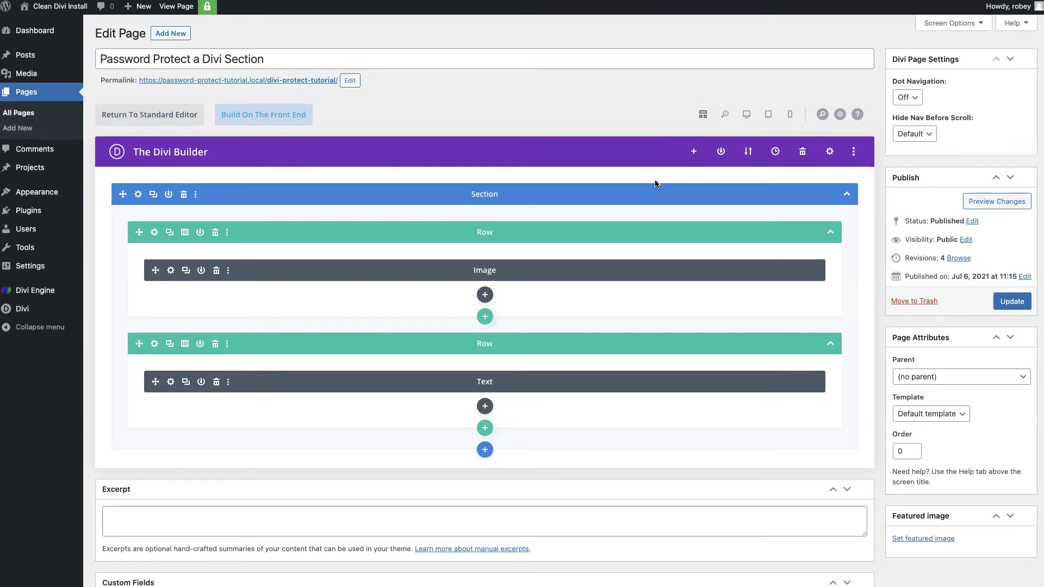
pyautogui.moveTo(59, 294)
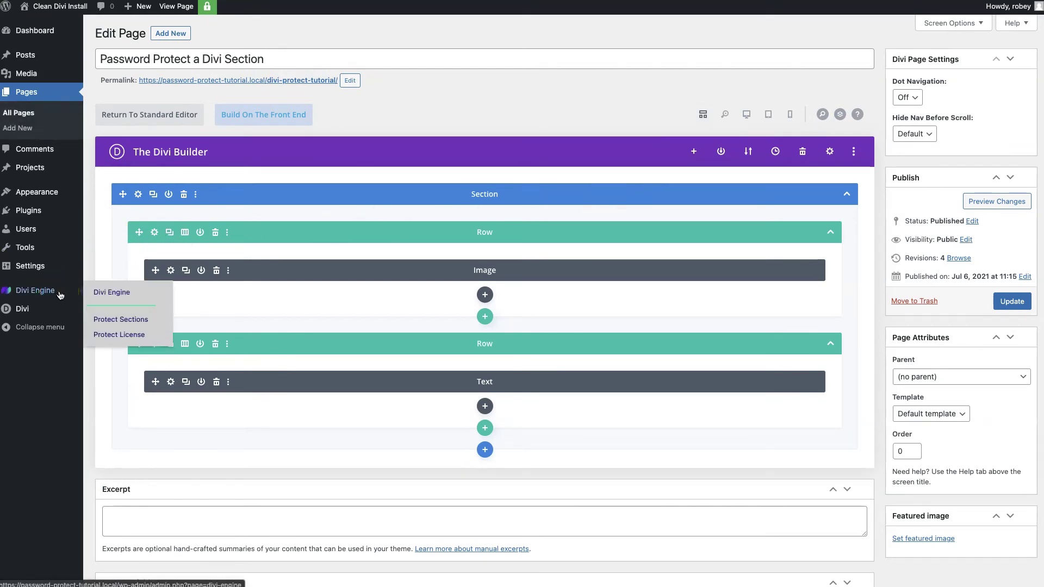
# - Start a new entry from Divi Engine's Protect Sections list
pyautogui.click(118, 321)
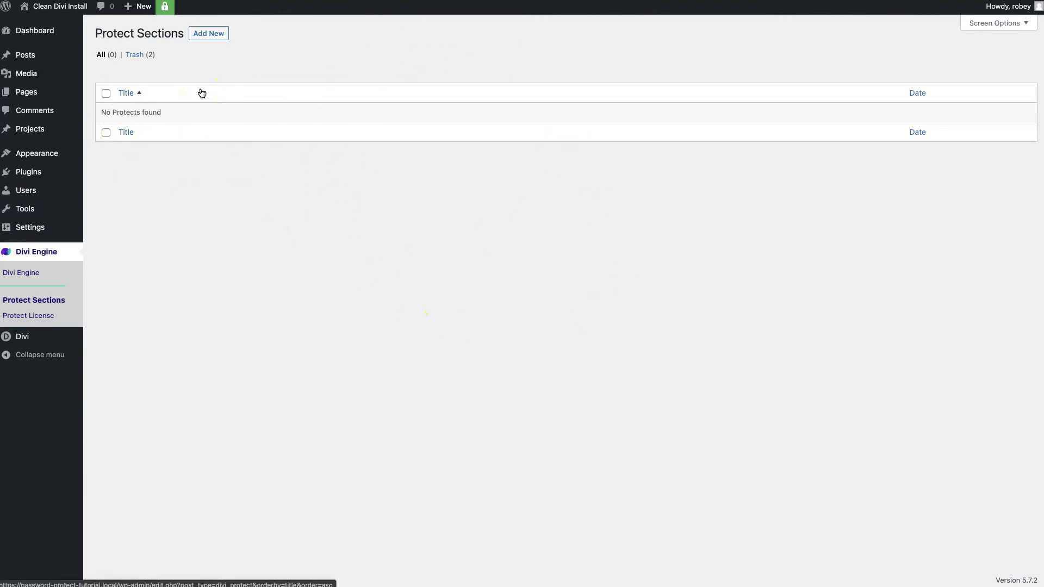
pyautogui.click(210, 34)
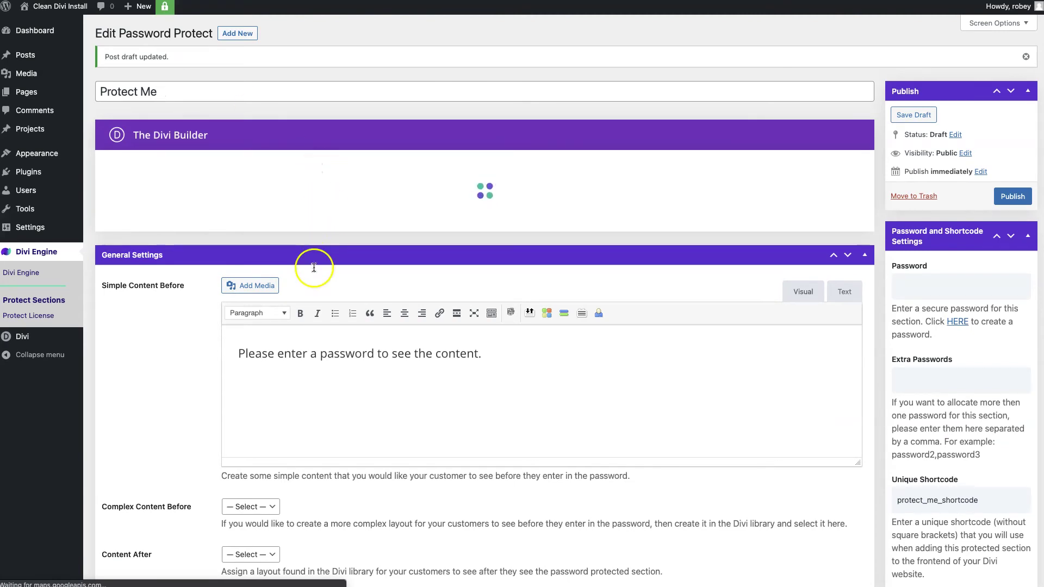
# - Build a single-column row and add a Contact Form module found by searching 'conta'
pyautogui.scroll(-2, 299, 293)
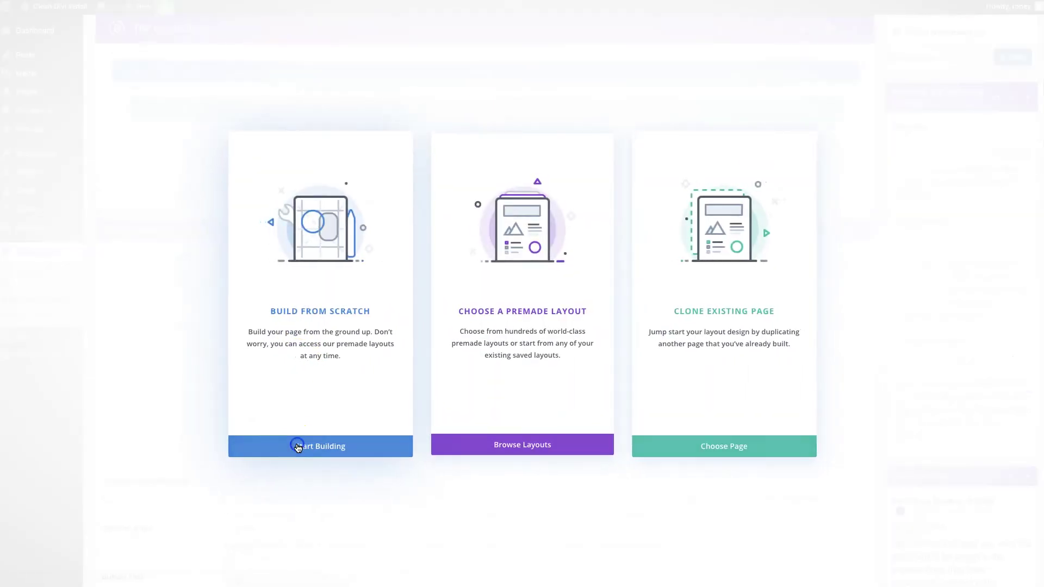
pyautogui.click(300, 447)
pyautogui.click(432, 193)
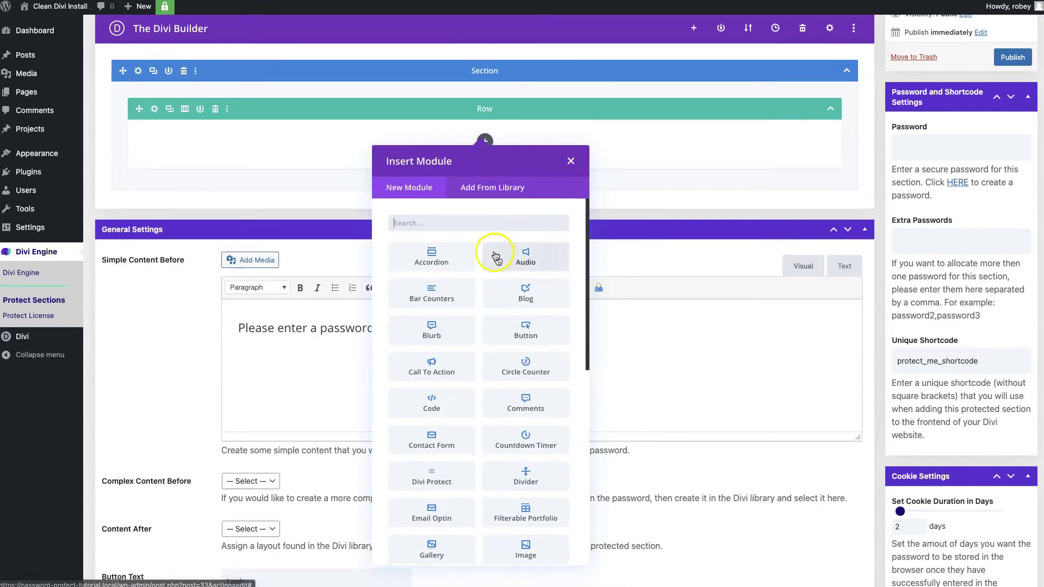
pyautogui.click(490, 219)
pyautogui.write('contac')
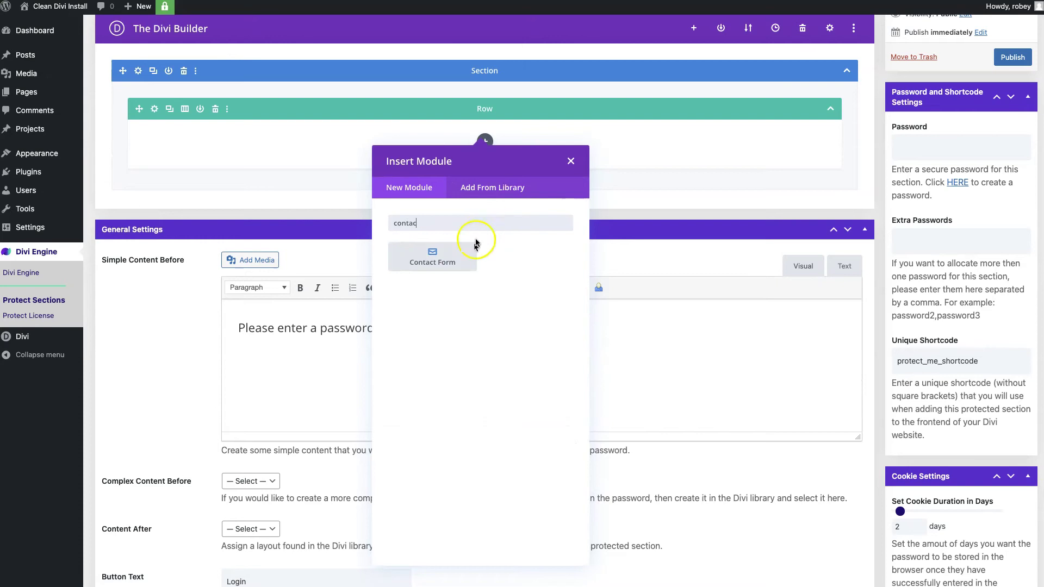
pyautogui.click(435, 261)
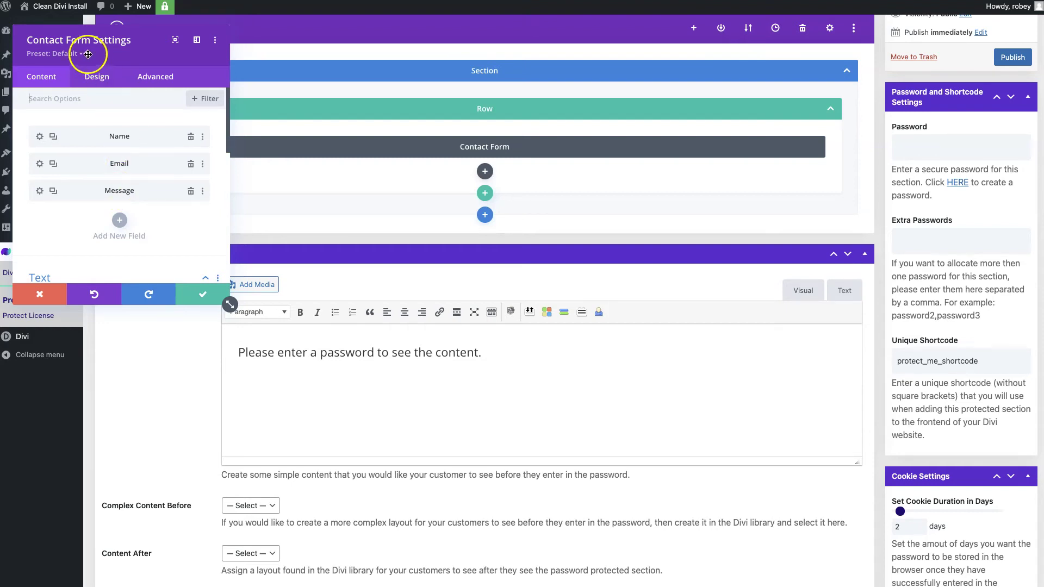
# - Review the Contact Form's design options, save the module, and preview it on desktop
pyautogui.click(103, 78)
pyautogui.click(46, 82)
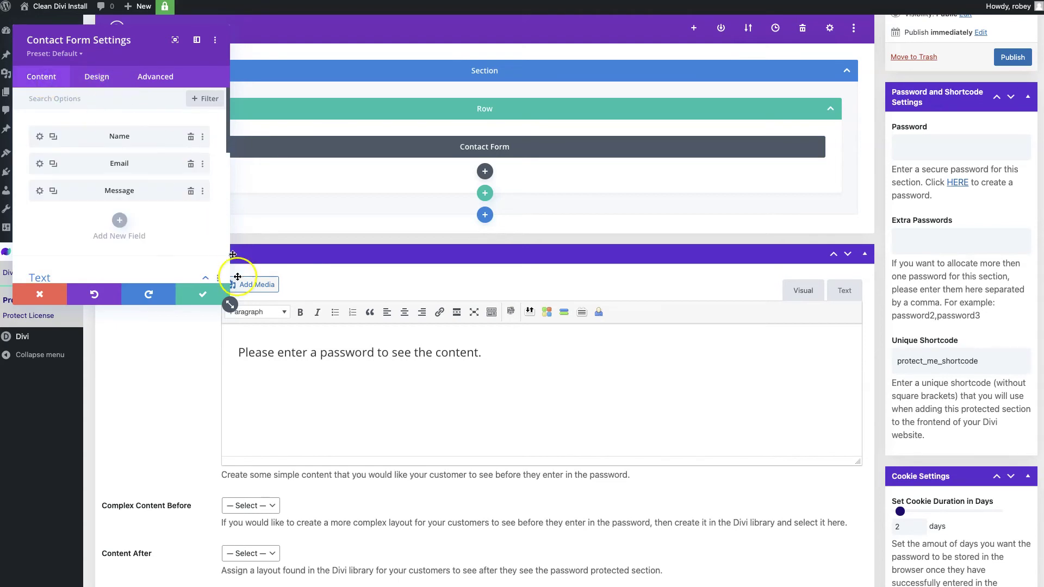
pyautogui.click(201, 295)
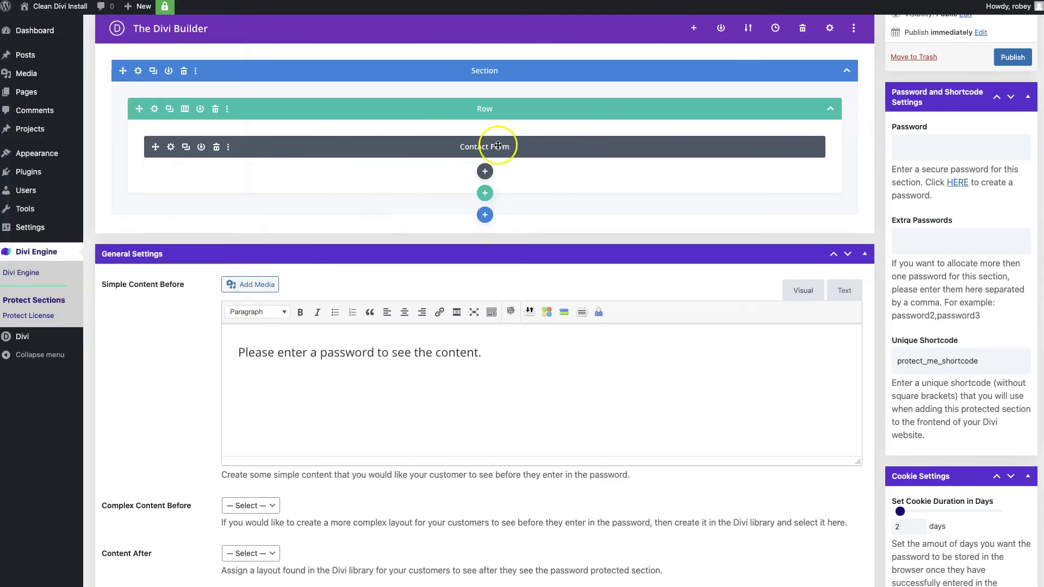
pyautogui.scroll(2, 761, 21)
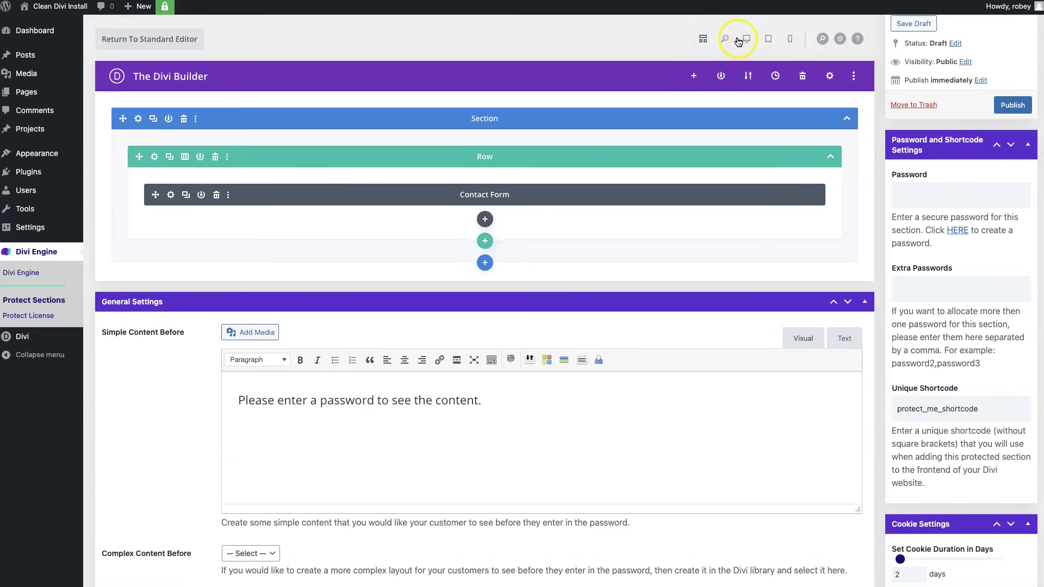
pyautogui.click(744, 38)
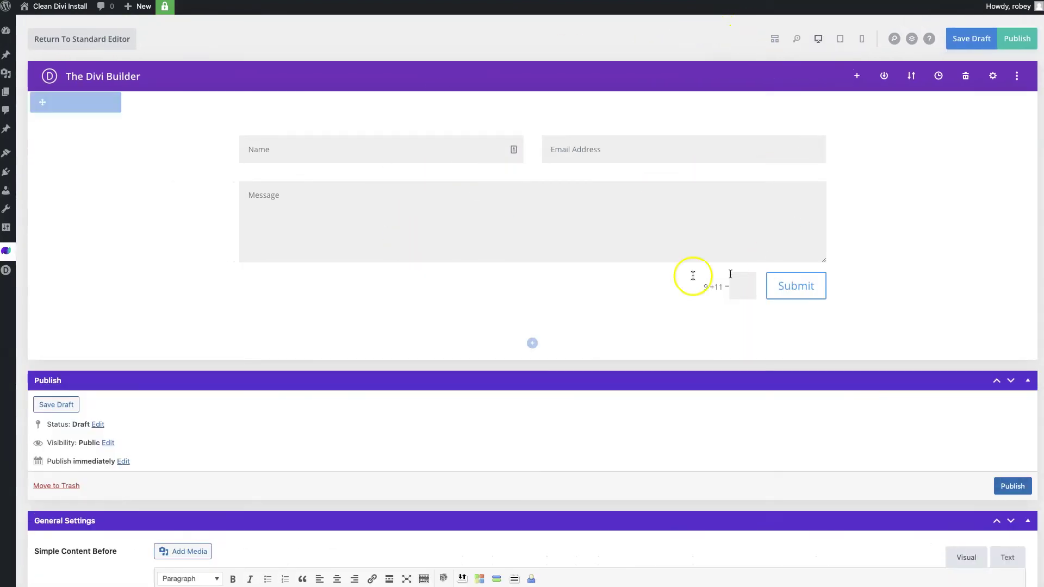
pyautogui.click(774, 39)
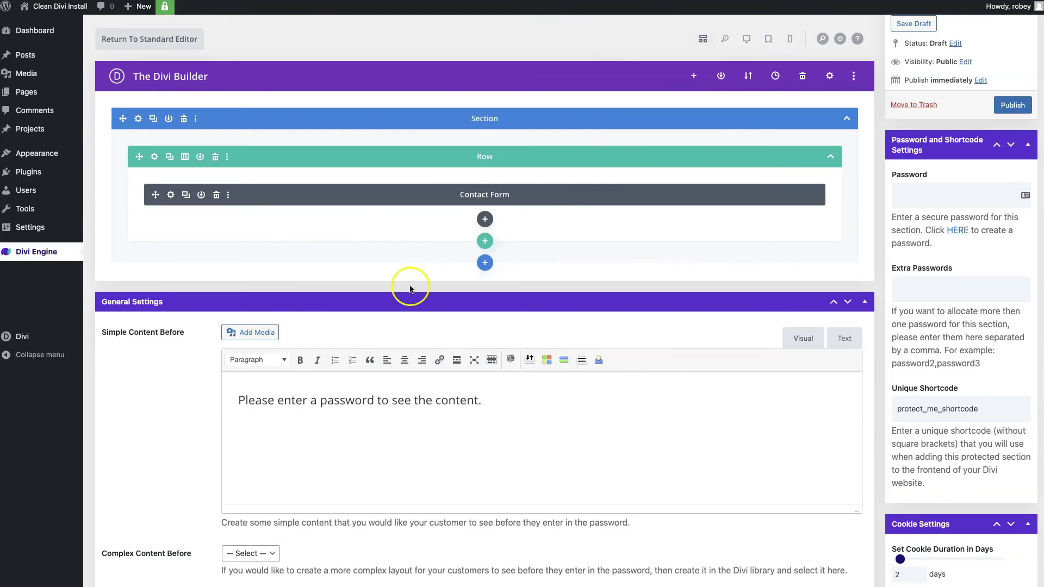
pyautogui.scroll(-3, 409, 284)
pyautogui.scroll(-2, 409, 284)
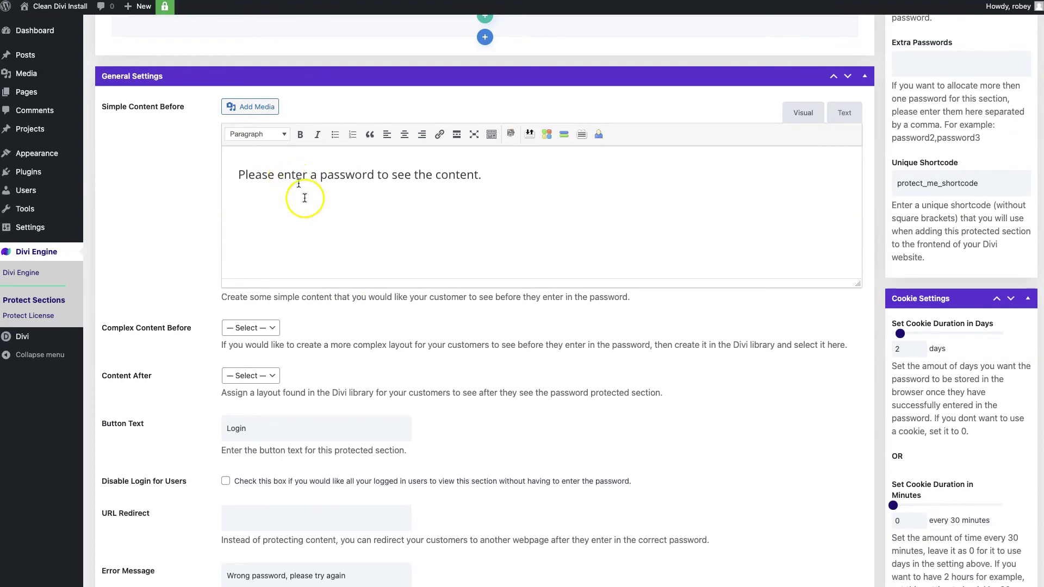
pyautogui.scroll(-3, 310, 226)
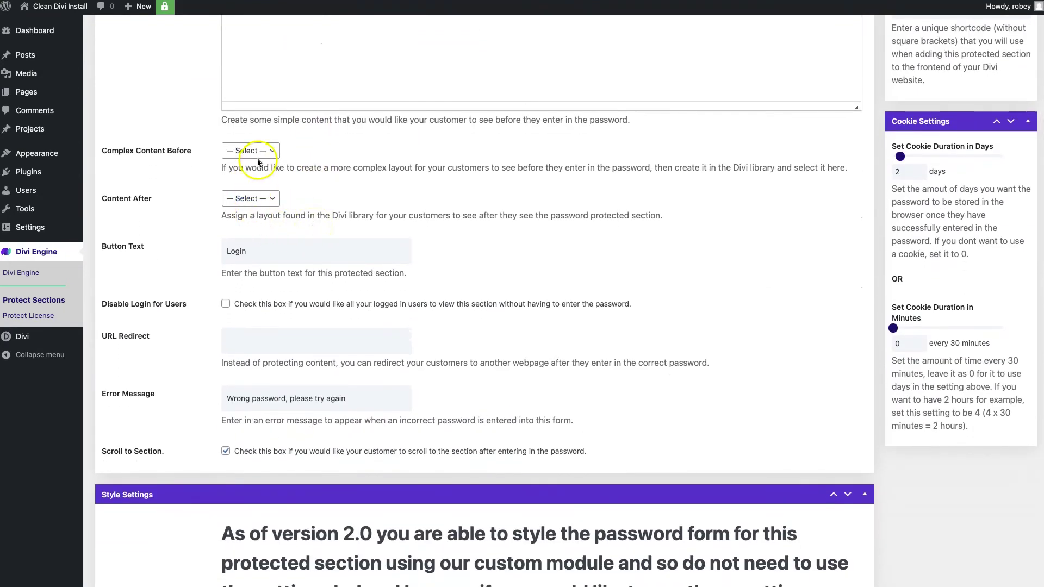
pyautogui.click(254, 150)
pyautogui.click(359, 145)
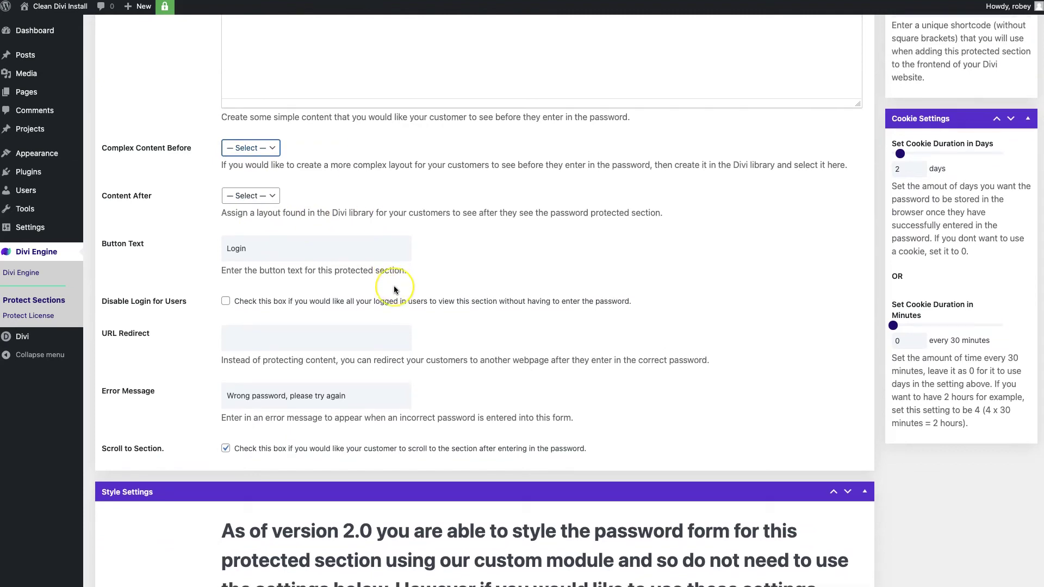
pyautogui.scroll(-2, 394, 286)
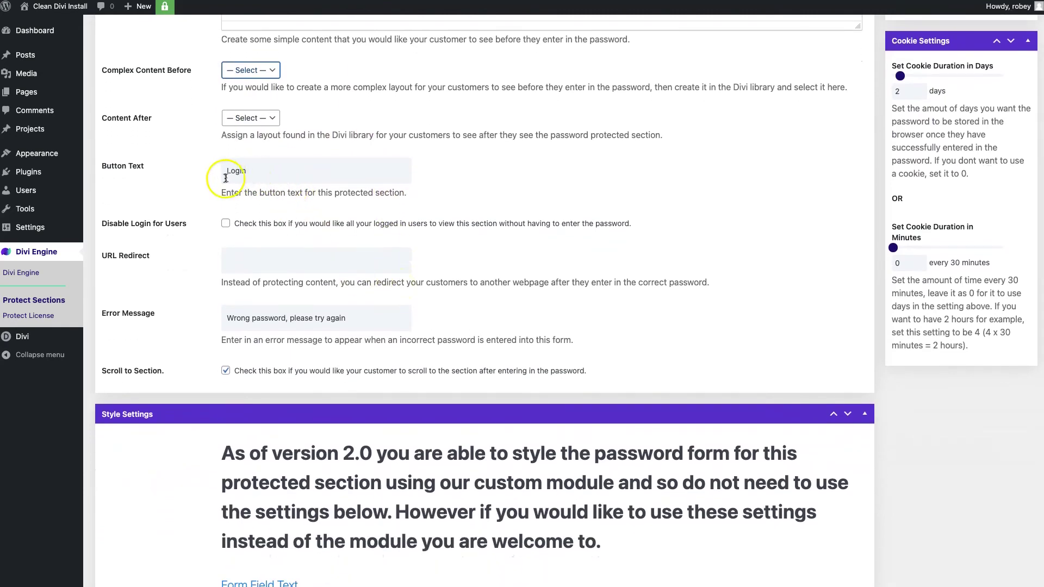
pyautogui.scroll(-3, 346, 261)
pyautogui.scroll(-1, 346, 262)
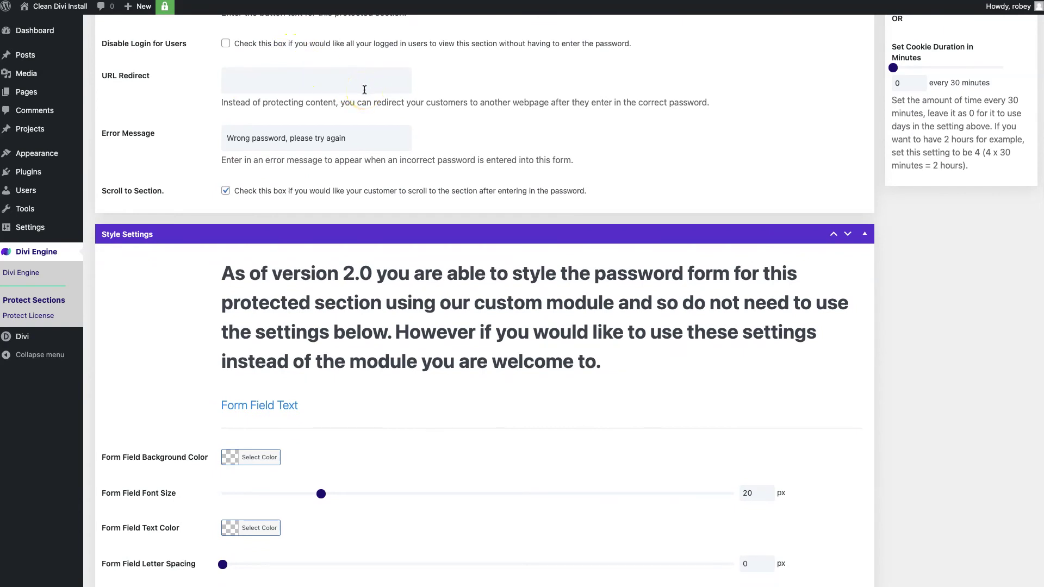
pyautogui.scroll(-3, 416, 166)
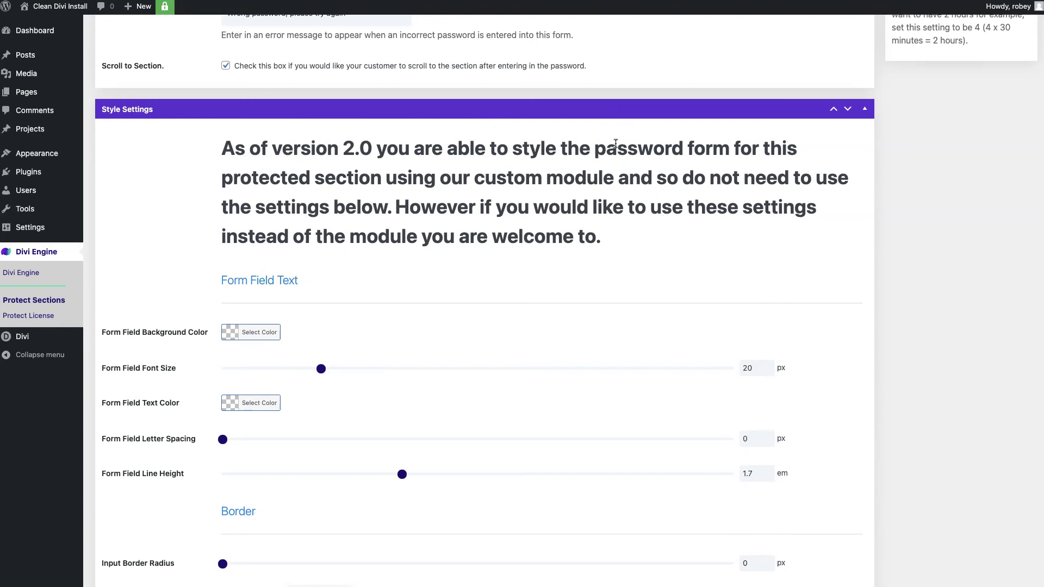
pyautogui.scroll(20, 755, 18)
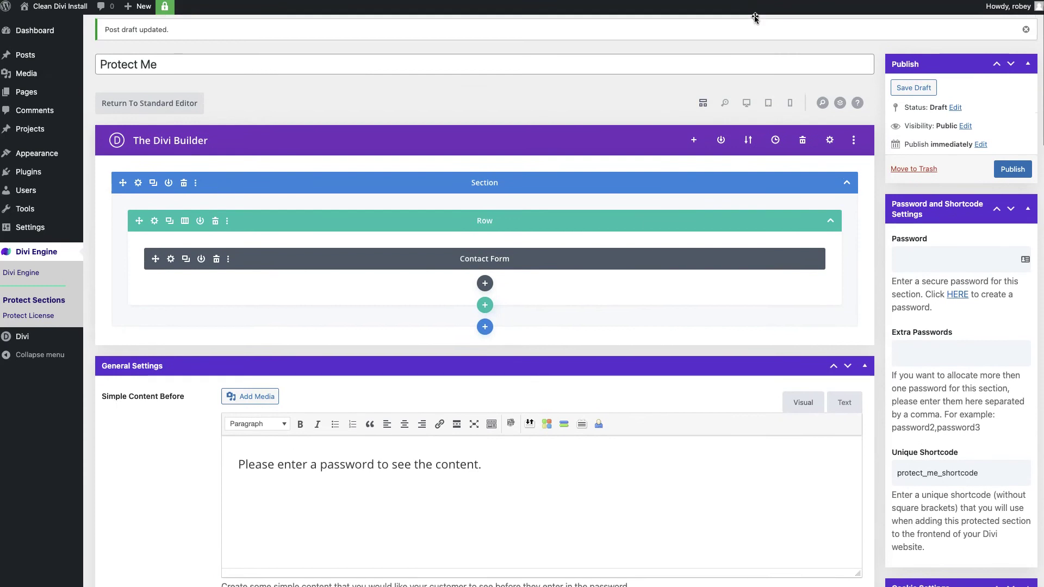
pyautogui.scroll(-3, 754, 17)
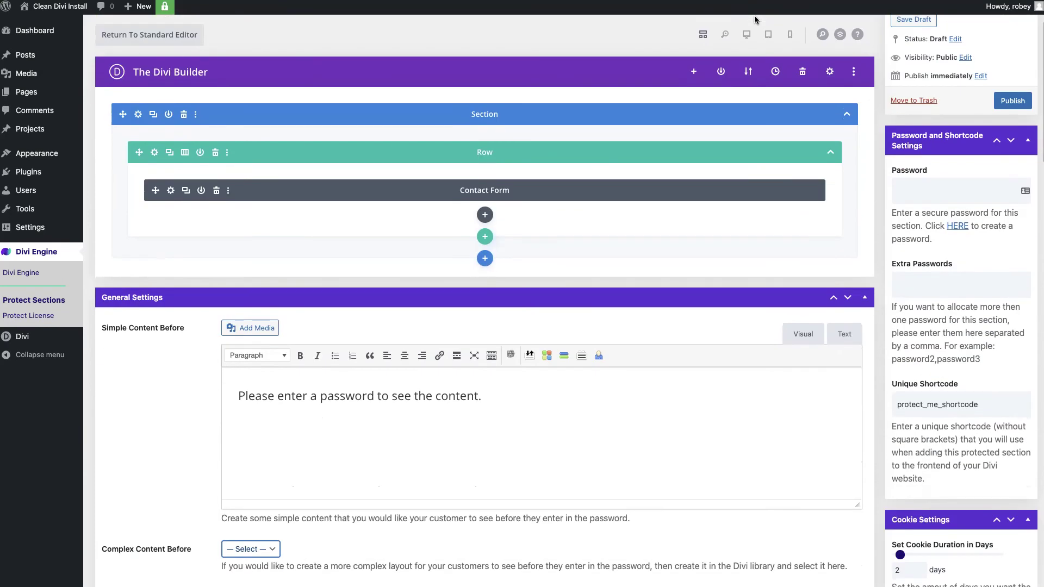
pyautogui.scroll(-3, 755, 16)
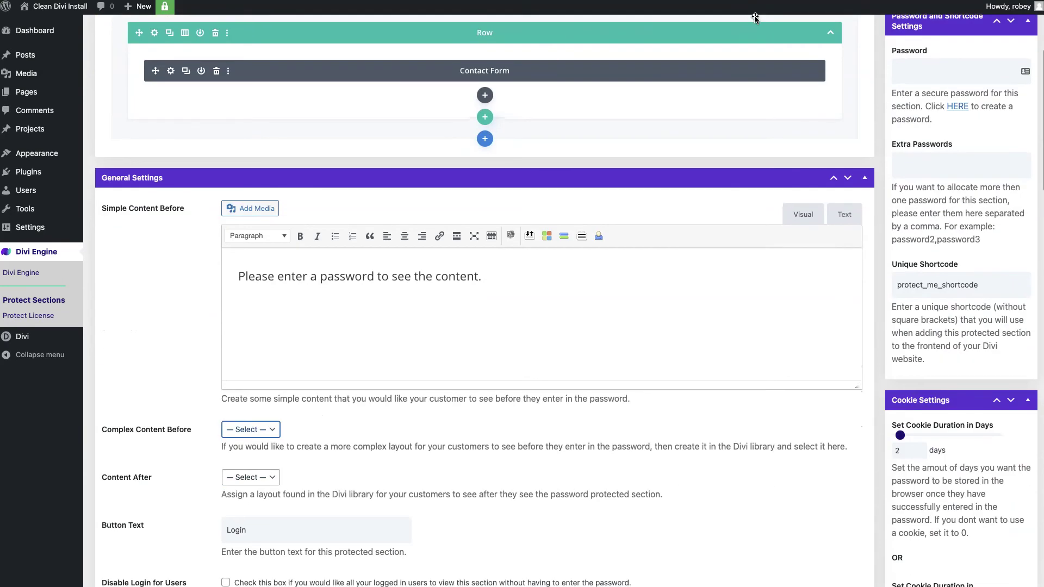
pyautogui.doubleClick(958, 285)
pyautogui.scroll(5, 640, 271)
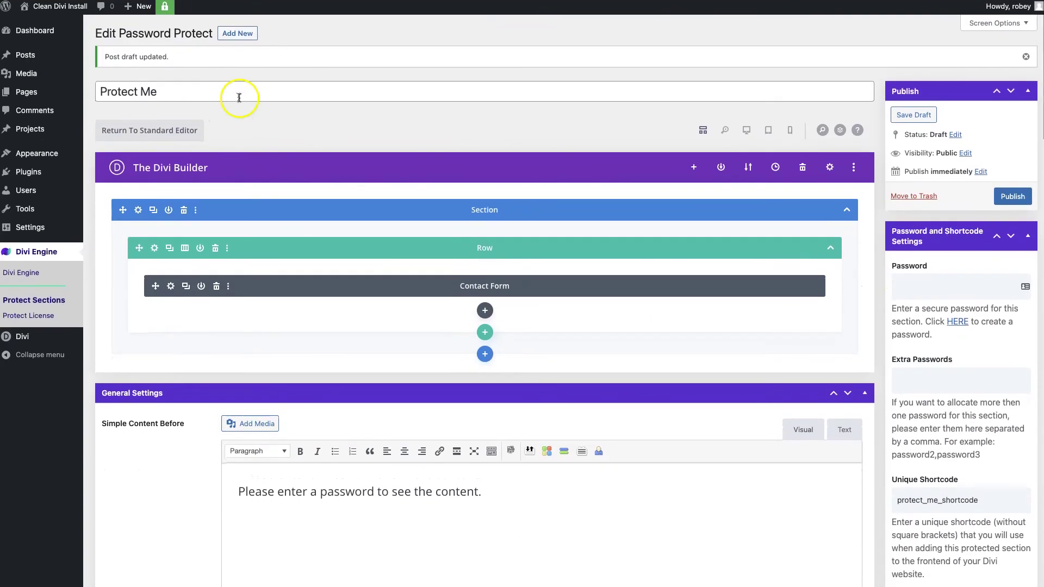
pyautogui.scroll(-10, 531, 452)
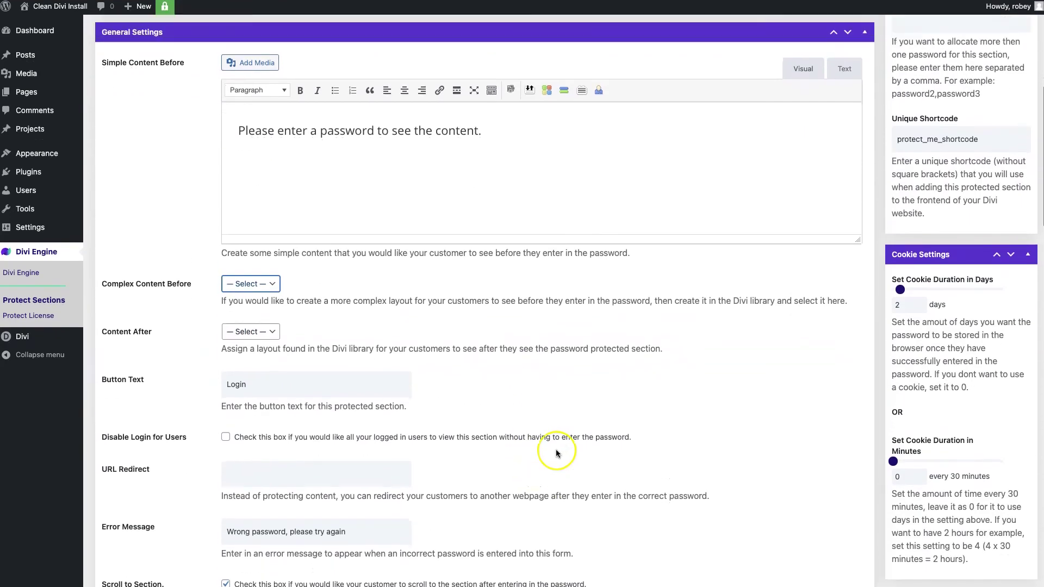
pyautogui.scroll(6, 556, 453)
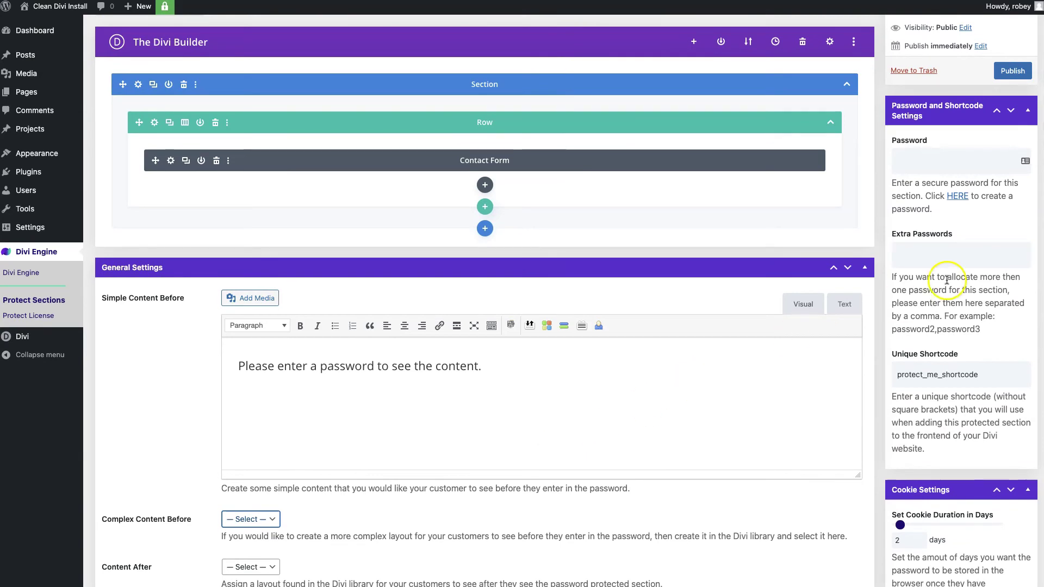
# - Paste the generated secure password into Protect Me's Password field and review the settings
pyautogui.click(944, 161)
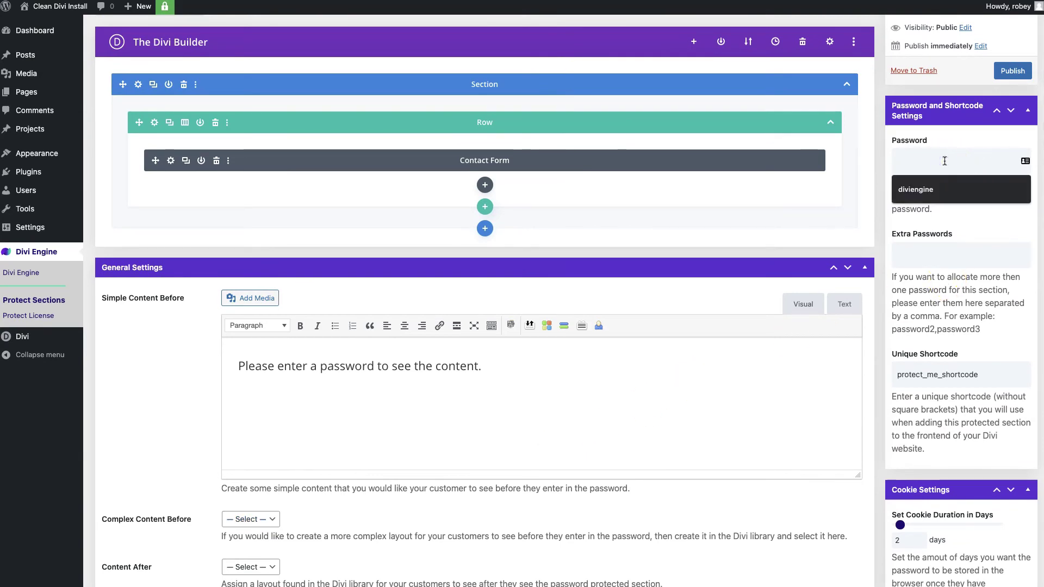
pyautogui.hotkey('ctrl', 'v')
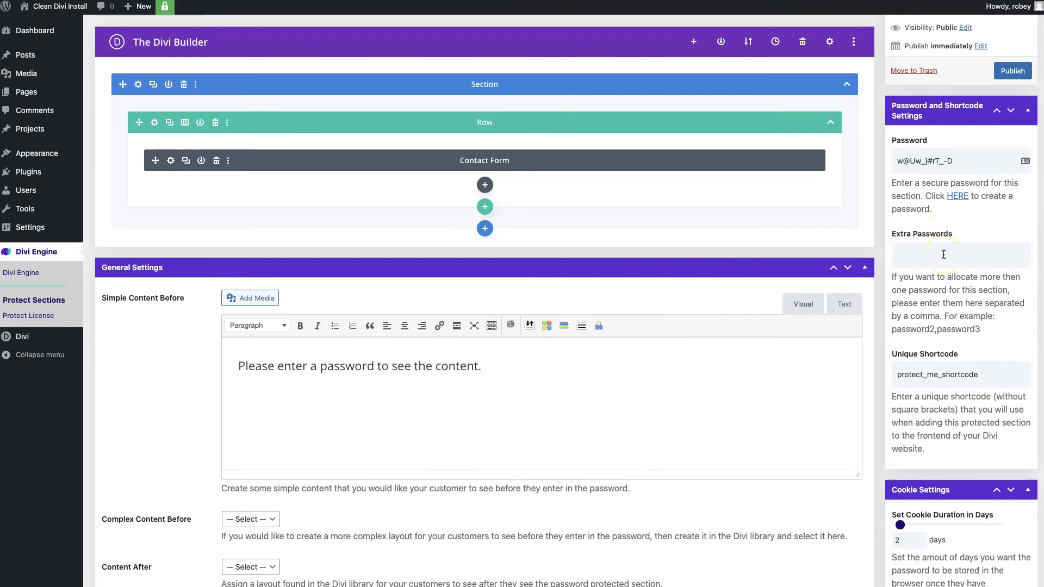
pyautogui.scroll(-5, 943, 255)
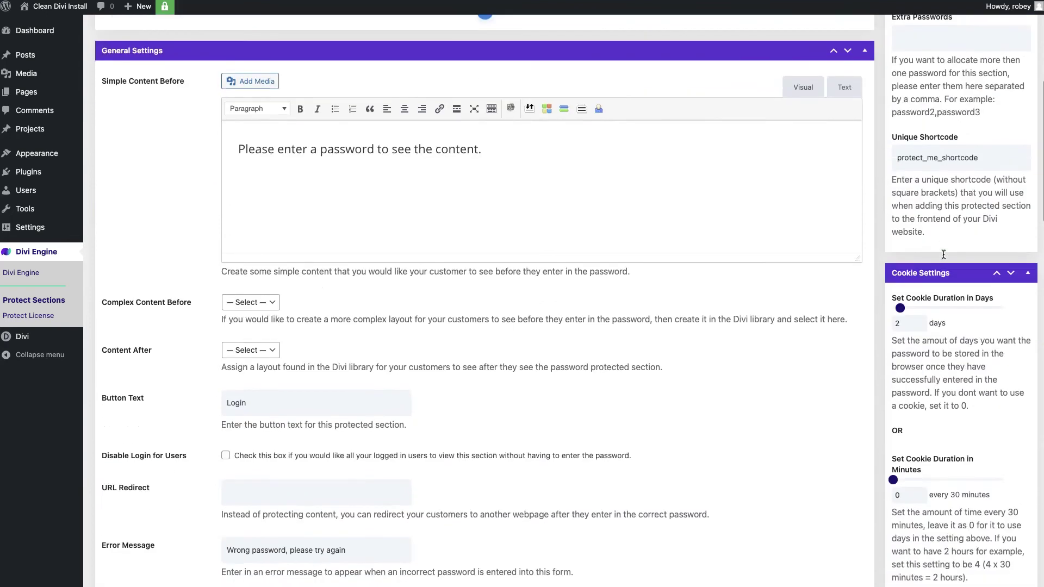
pyautogui.scroll(-3, 943, 254)
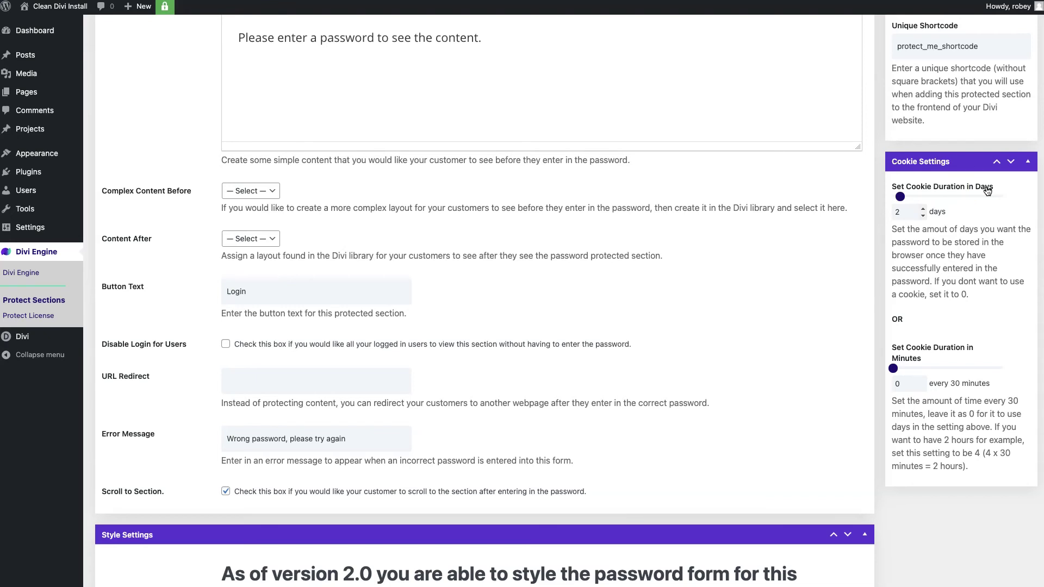
pyautogui.scroll(8, 987, 189)
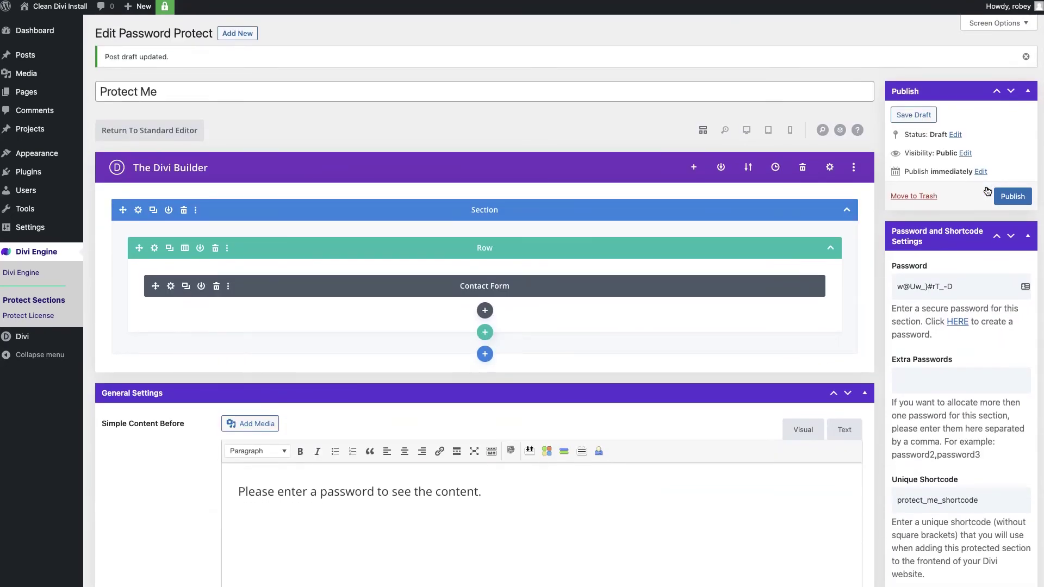
# - Publish the Protect Me protected section and let the Divi Builder reload
pyautogui.click(1022, 196)
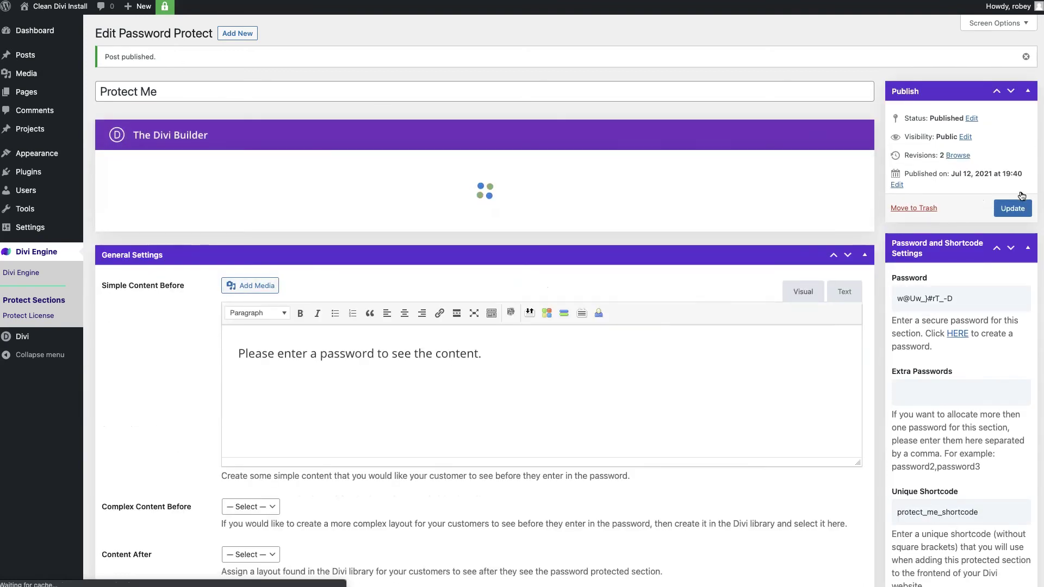
pyautogui.scroll(-5, 814, 376)
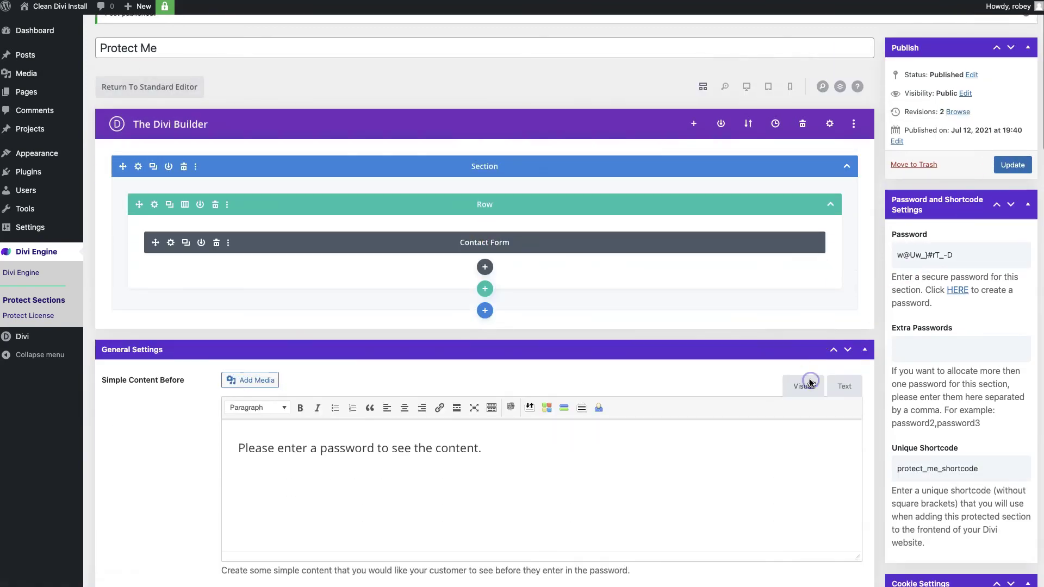
pyautogui.click(555, 321)
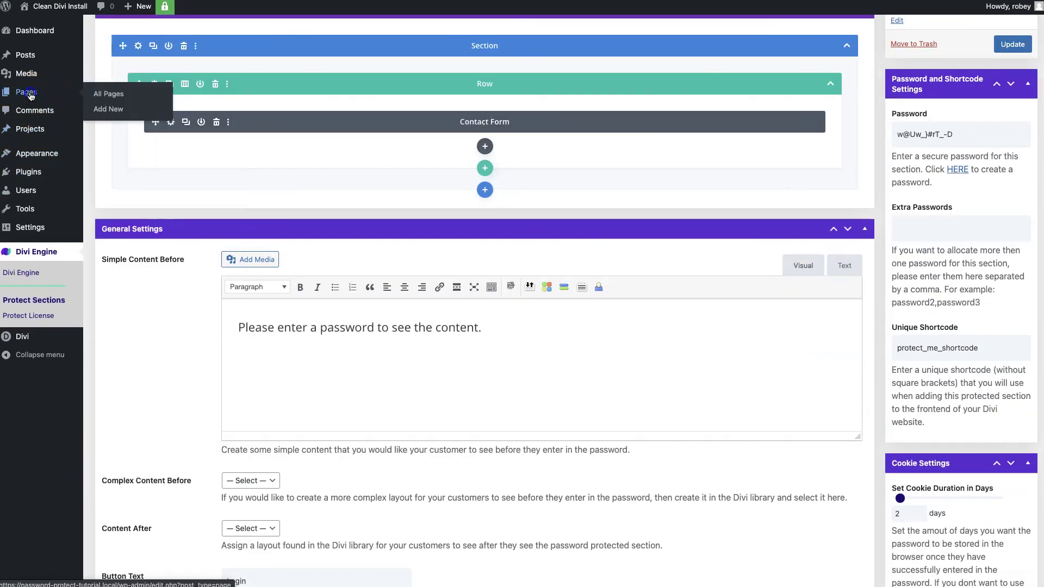
# - In the 'Password Protect a Divi Section' page editor, add a single-column row below the image
pyautogui.click(31, 95)
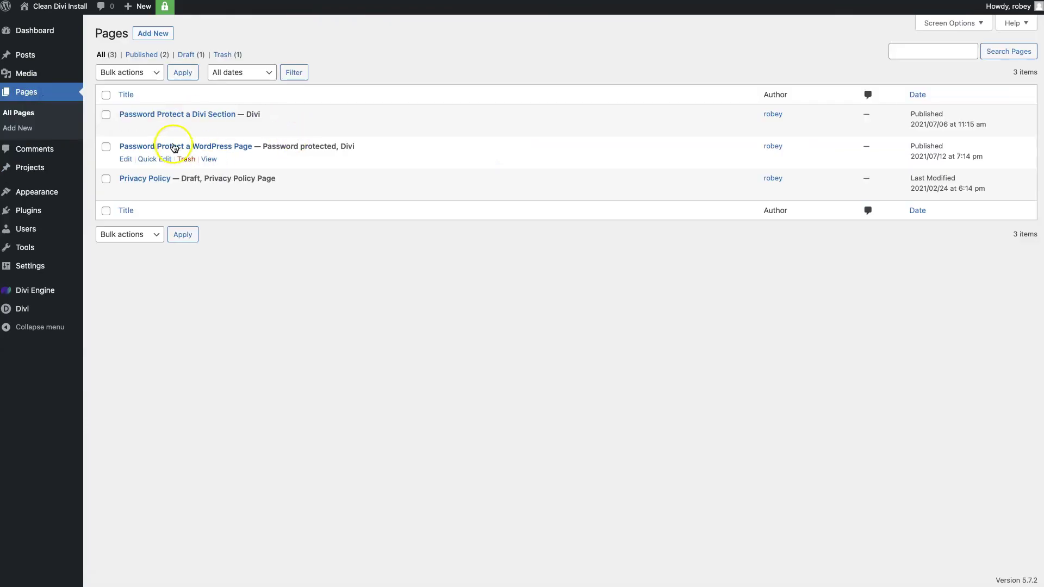
pyautogui.click(126, 126)
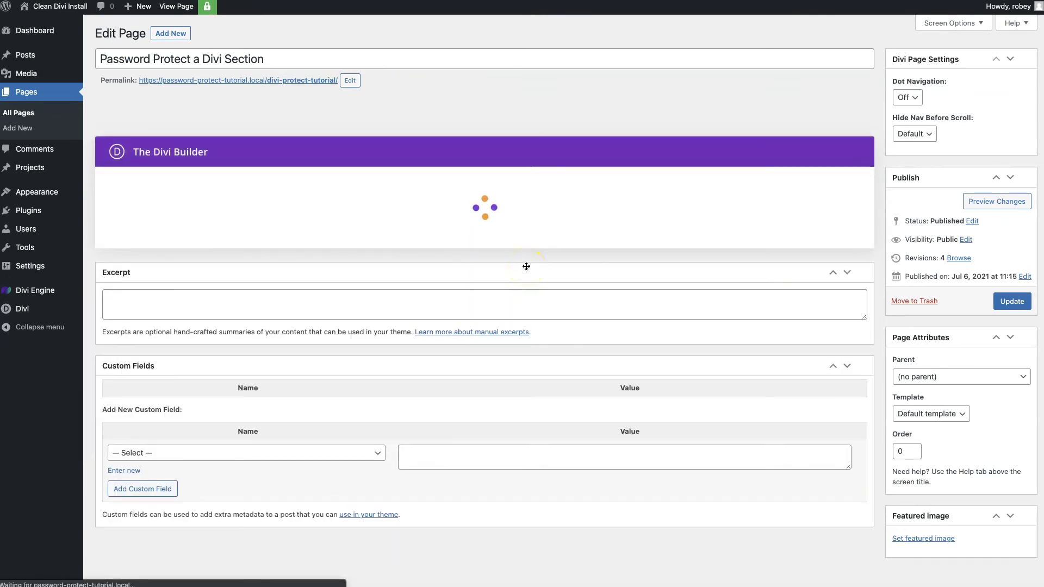
pyautogui.click(482, 316)
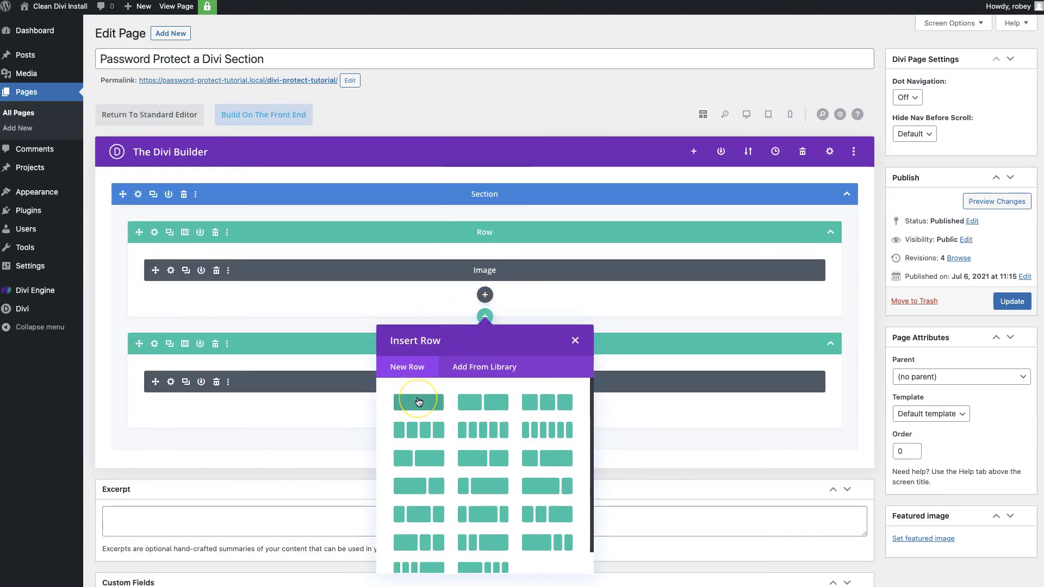
pyautogui.click(418, 401)
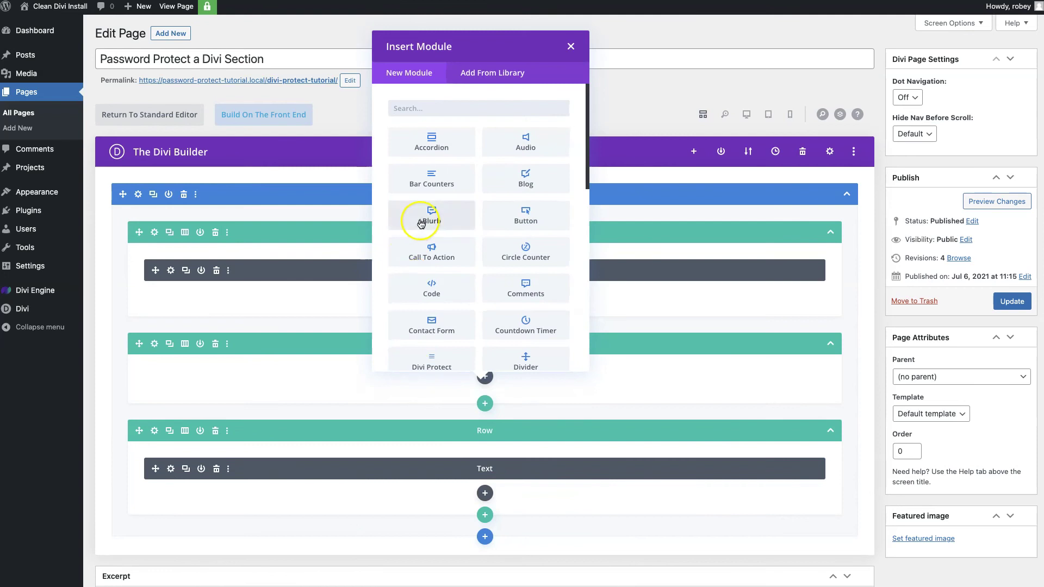
# - Insert a Divi Protect module, found by searching 'prote', and set it to Protect Me
pyautogui.click(444, 100)
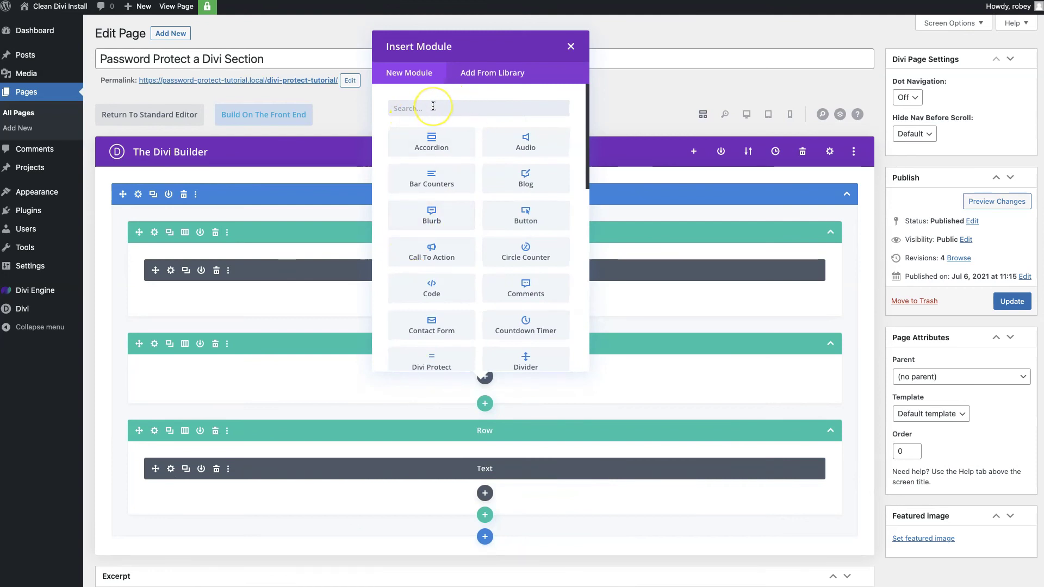
pyautogui.write('prote')
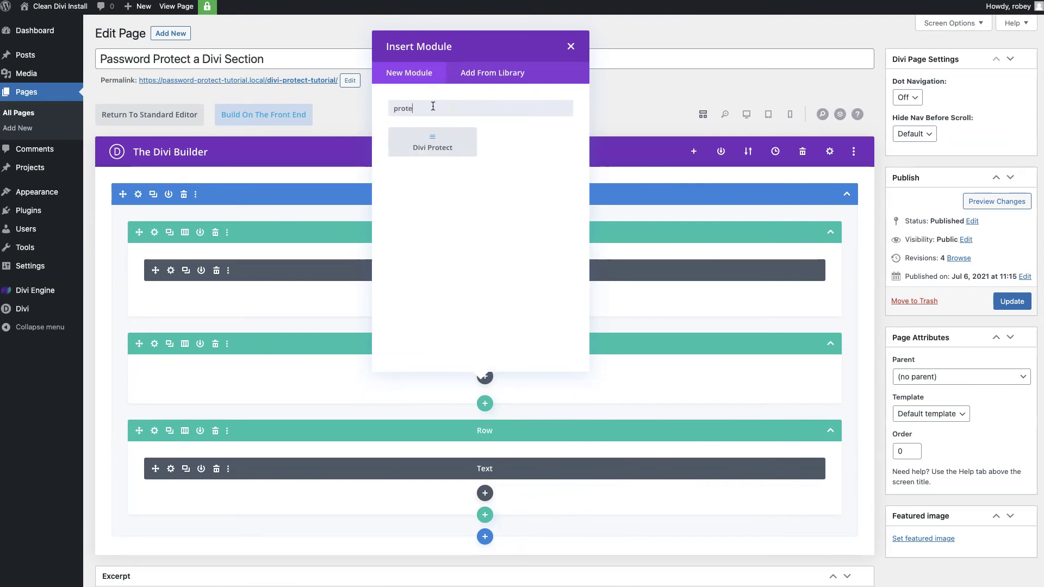
pyautogui.click(476, 109)
pyautogui.click(432, 146)
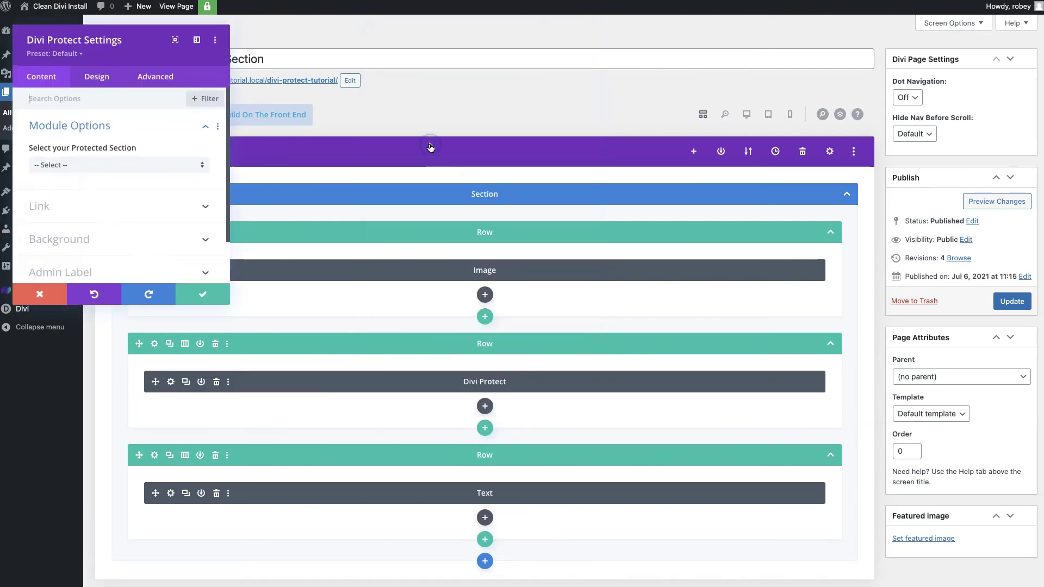
pyautogui.click(81, 165)
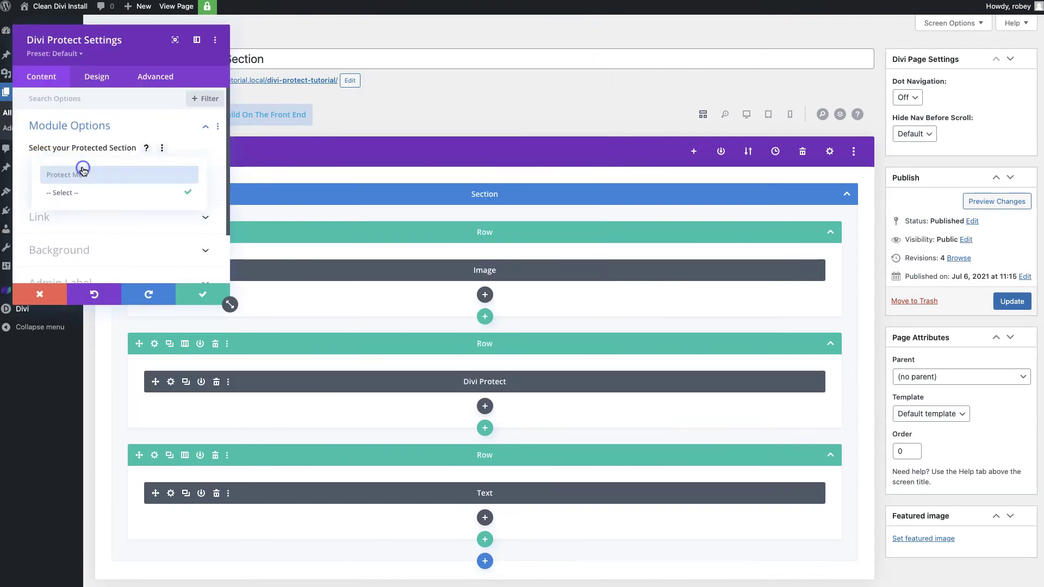
pyautogui.click(78, 171)
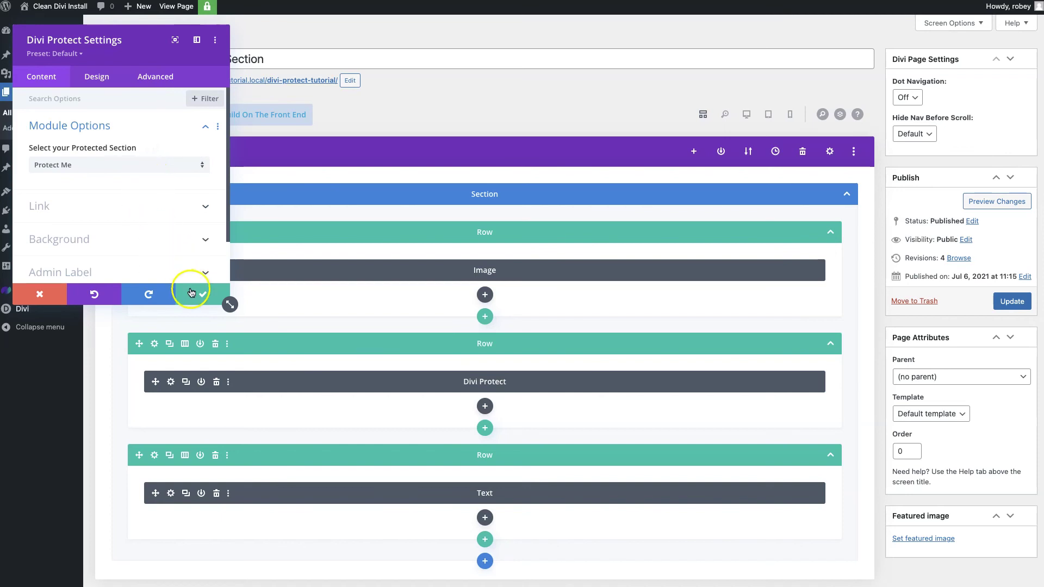
# - Check the Divi Protect module's design options, save the module, and update the page
pyautogui.click(97, 76)
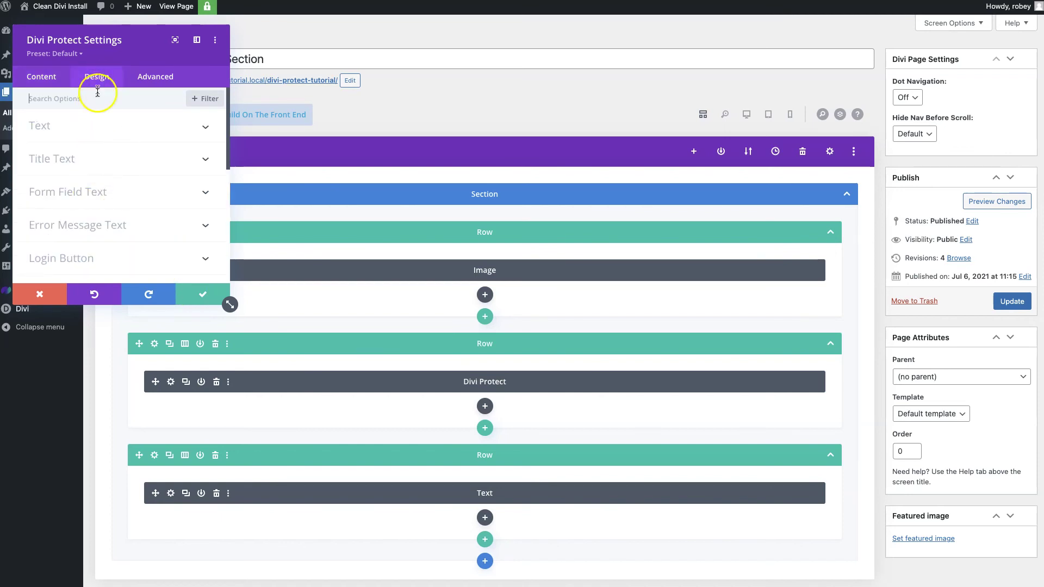
pyautogui.scroll(-2, 115, 203)
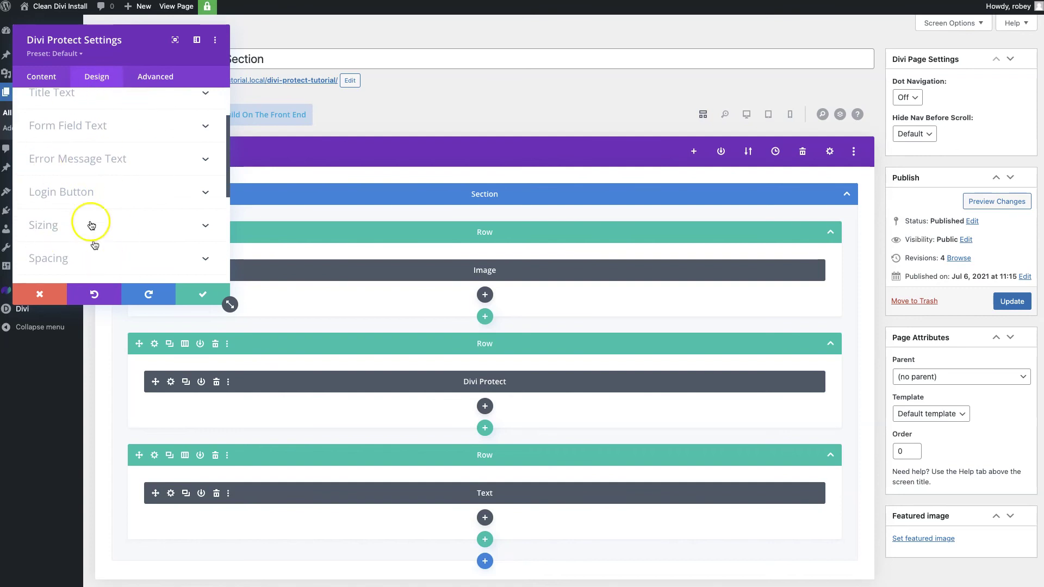
pyautogui.scroll(2, 114, 194)
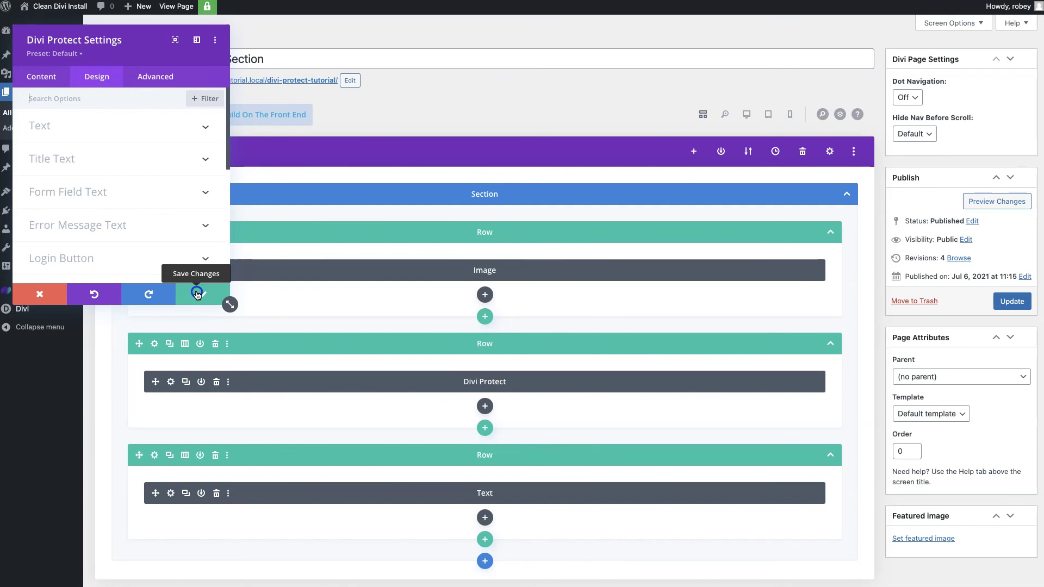
pyautogui.click(196, 294)
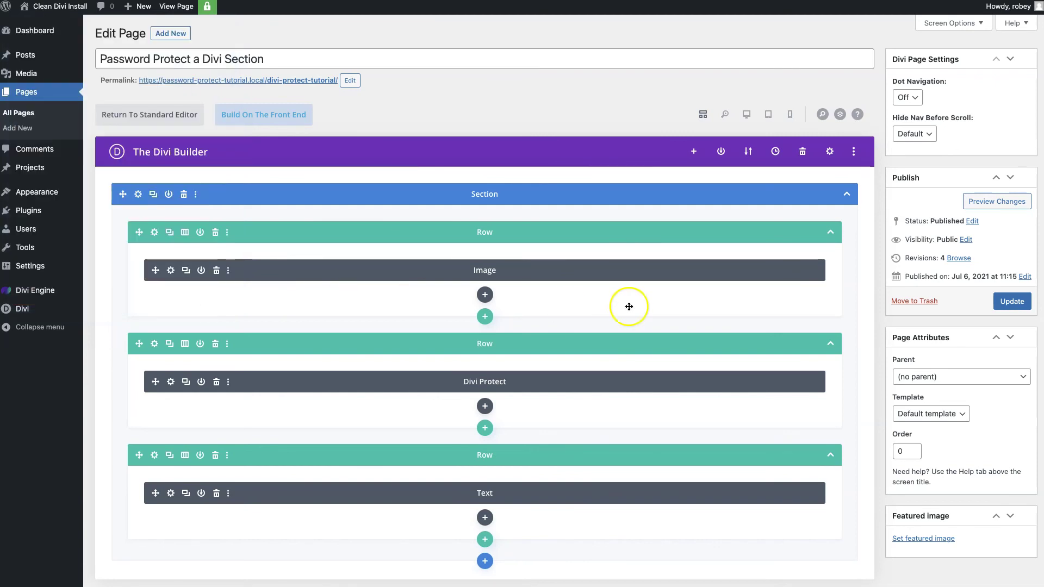
pyautogui.click(1009, 302)
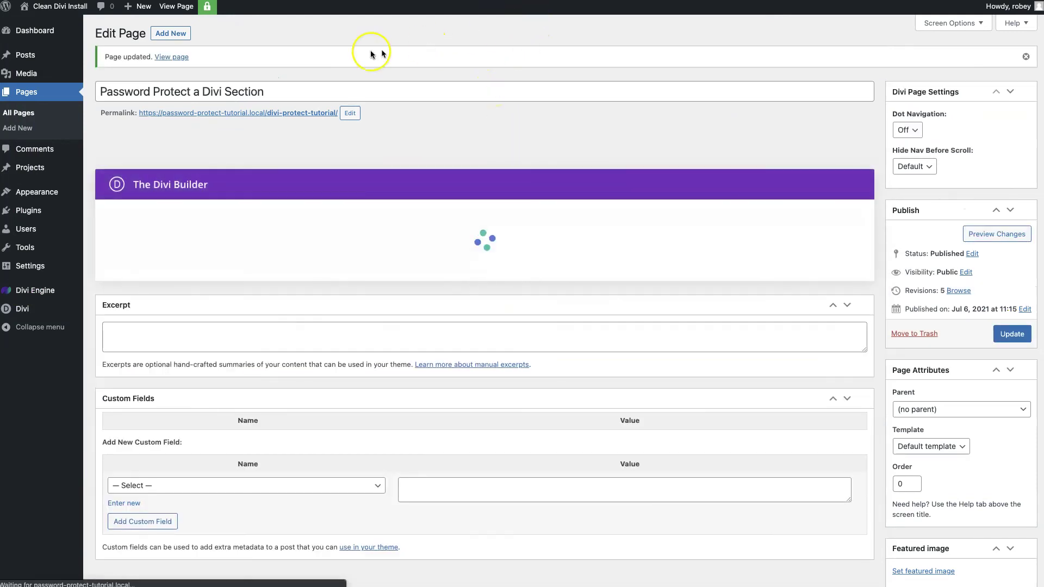
# - On the live page, enter the section password to reveal the contact form and dismiss the password manager prompt
pyautogui.click(170, 57)
pyautogui.click(179, 63)
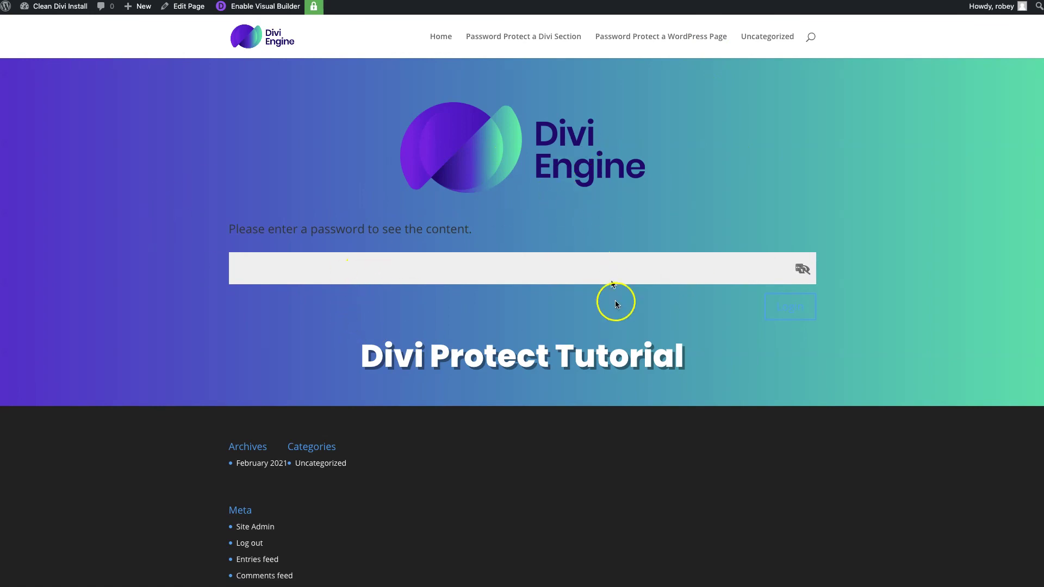
pyautogui.click(372, 259)
pyautogui.write('************')
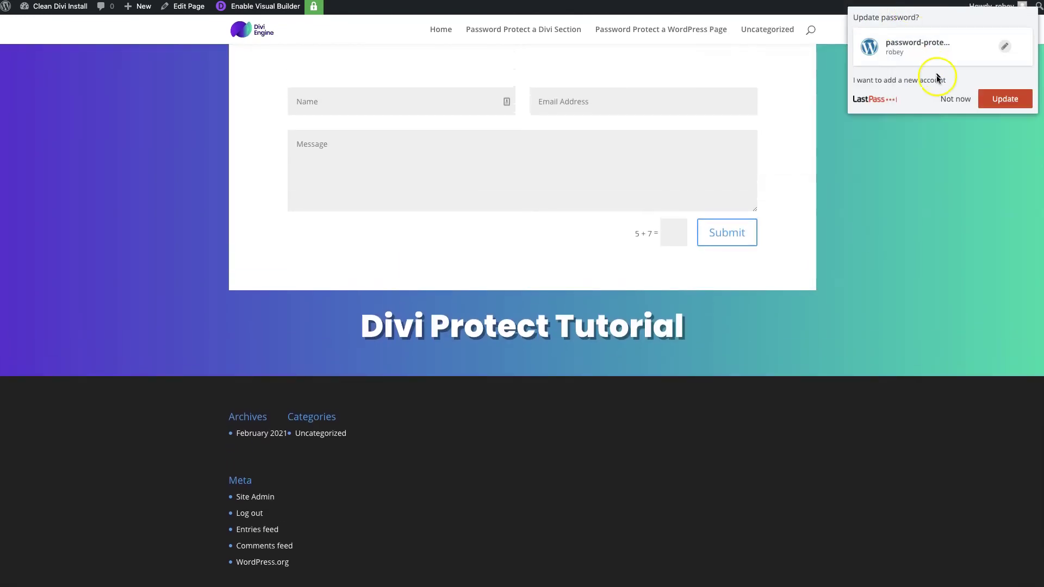
pyautogui.click(946, 101)
pyautogui.scroll(2, 910, 133)
pyautogui.scroll(1, 909, 130)
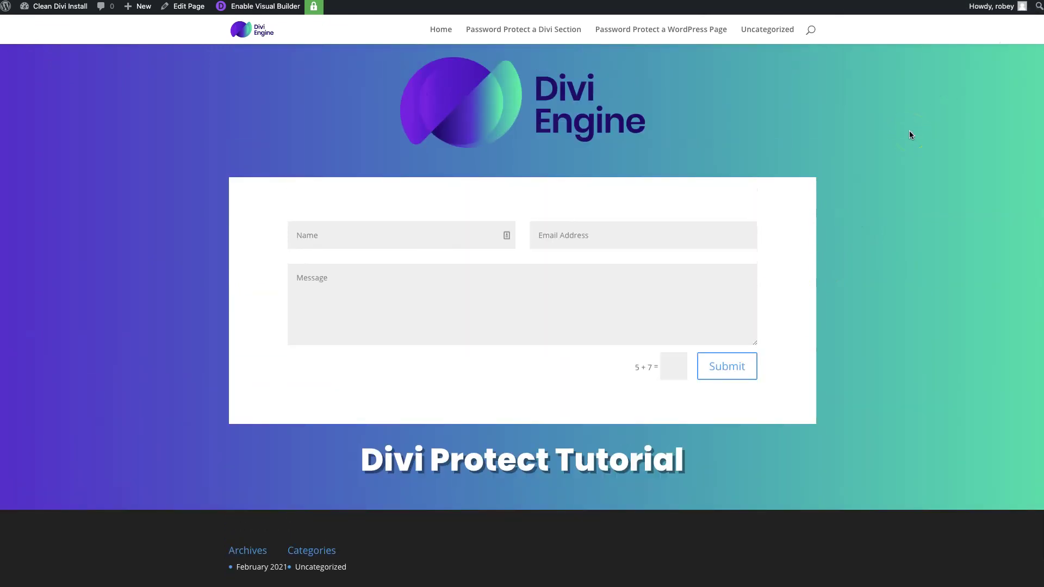